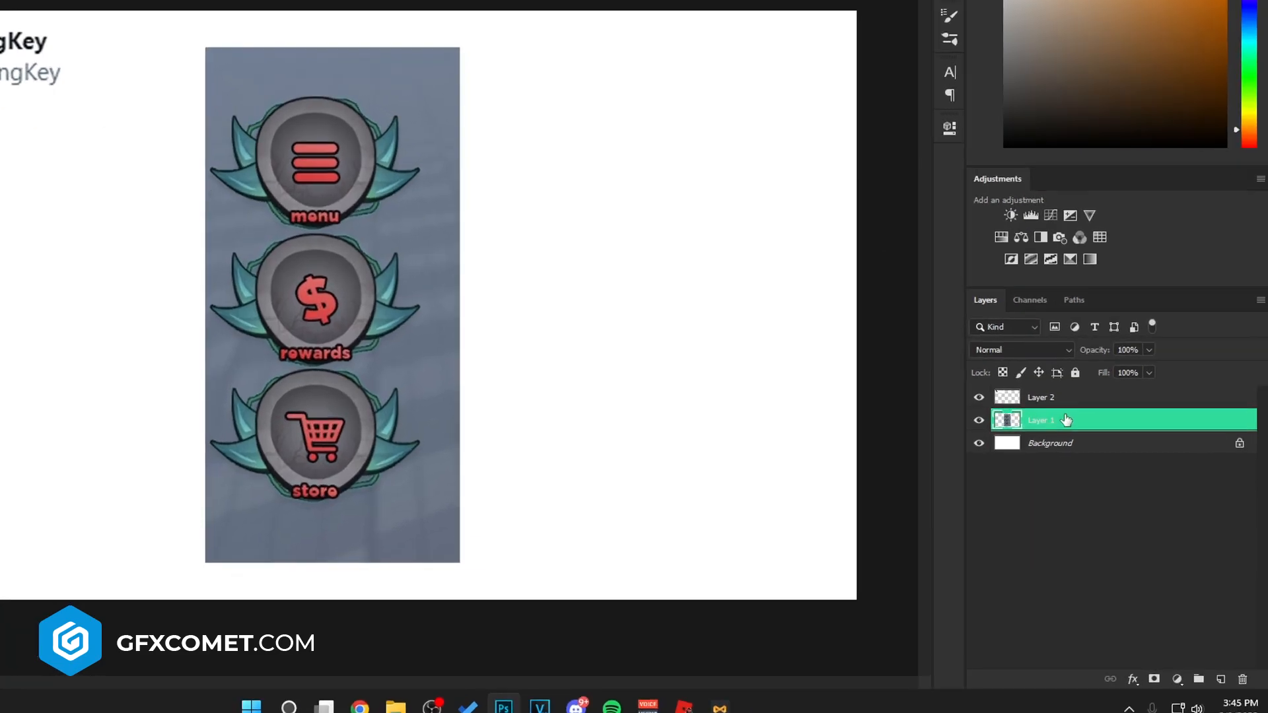
Add a new empty layer above Layer 2
{"action": "left_click", "coordinate": [1119, 446]}
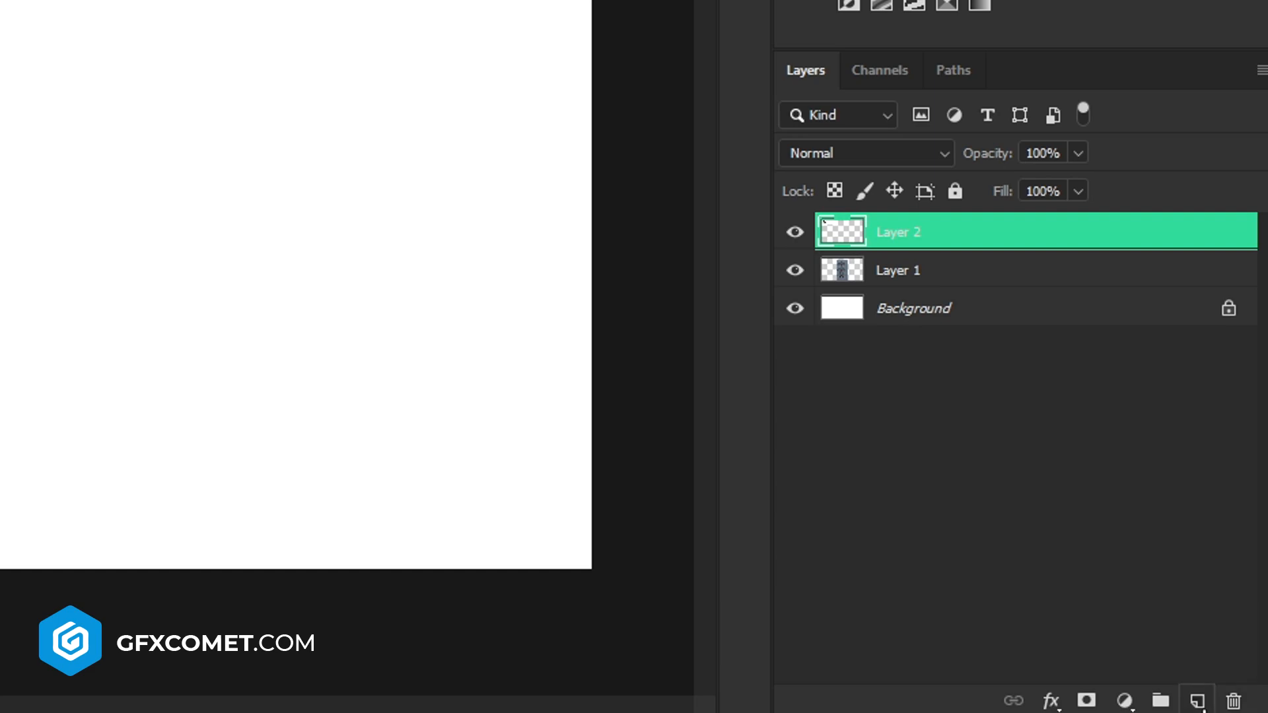
{"action": "left_click", "coordinate": [1197, 701]}
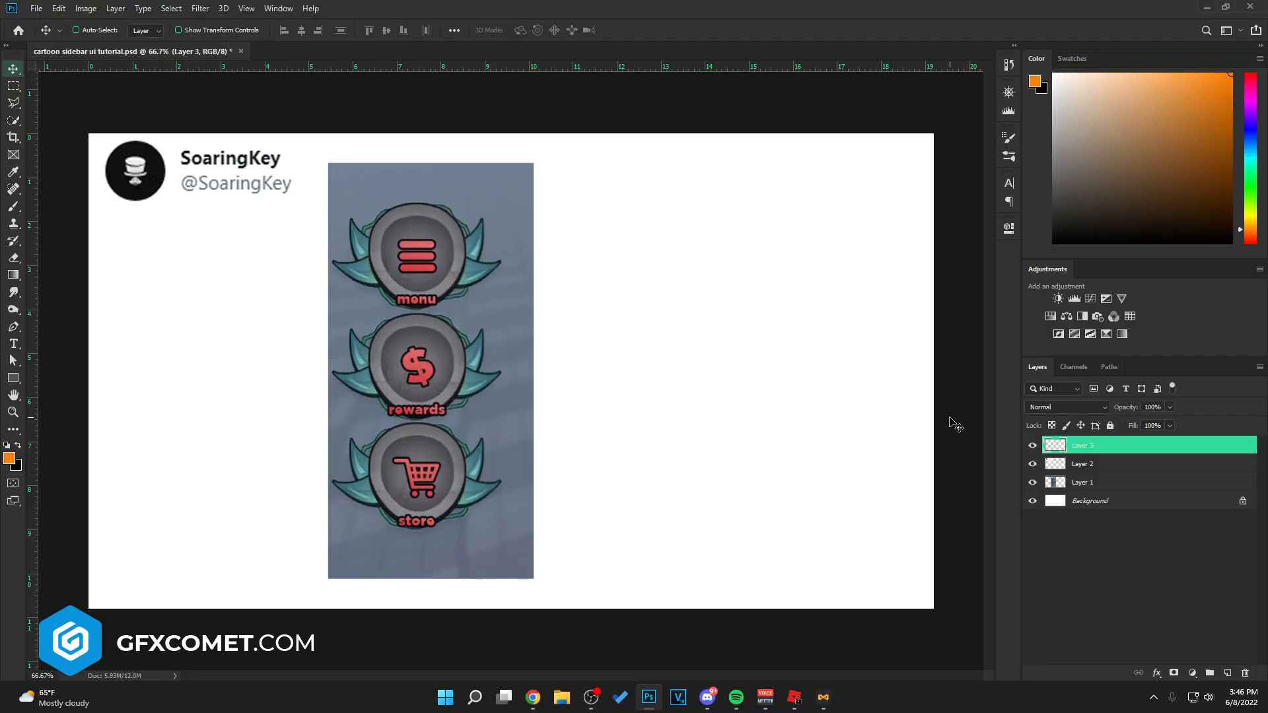
{"action": "key", "text": "ctrl+plus"}
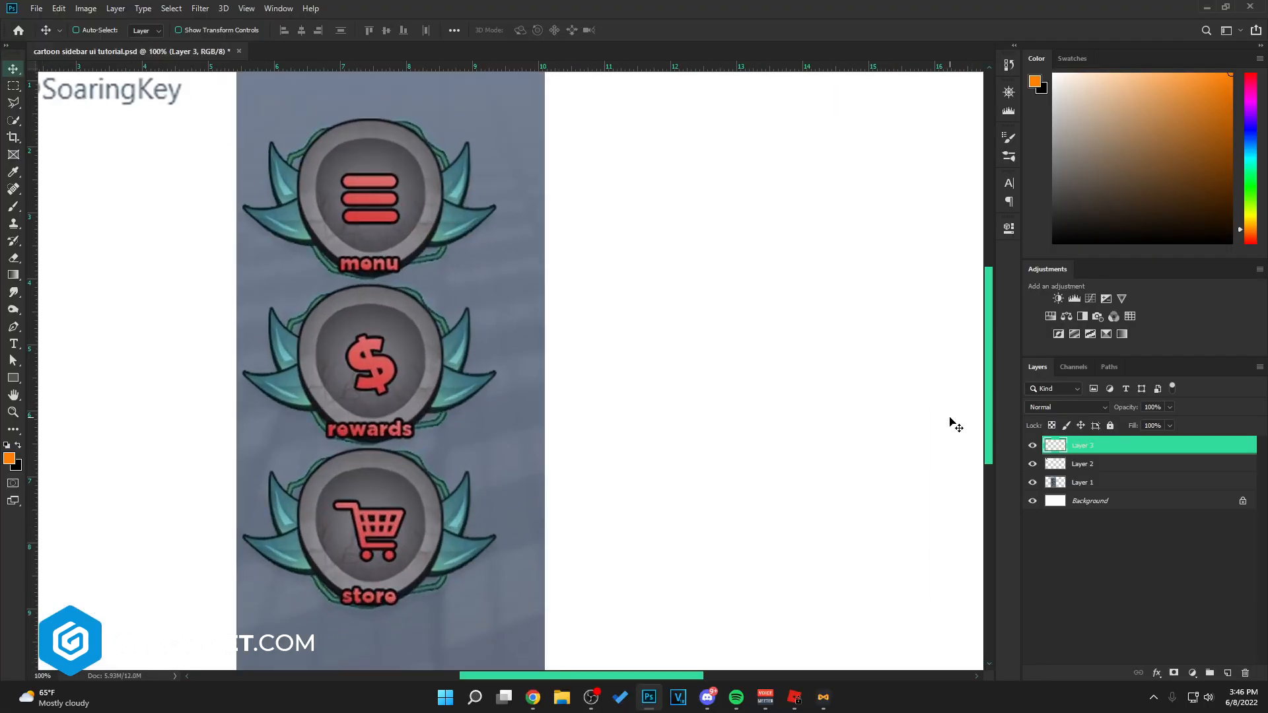
Draw a black-filled circle without a stroke on the blank canvas beside the reference image, using the Ellipse tool in Shape mode
{"action": "right_click", "coordinate": [14, 378]}
{"action": "left_click", "coordinate": [78, 406]}
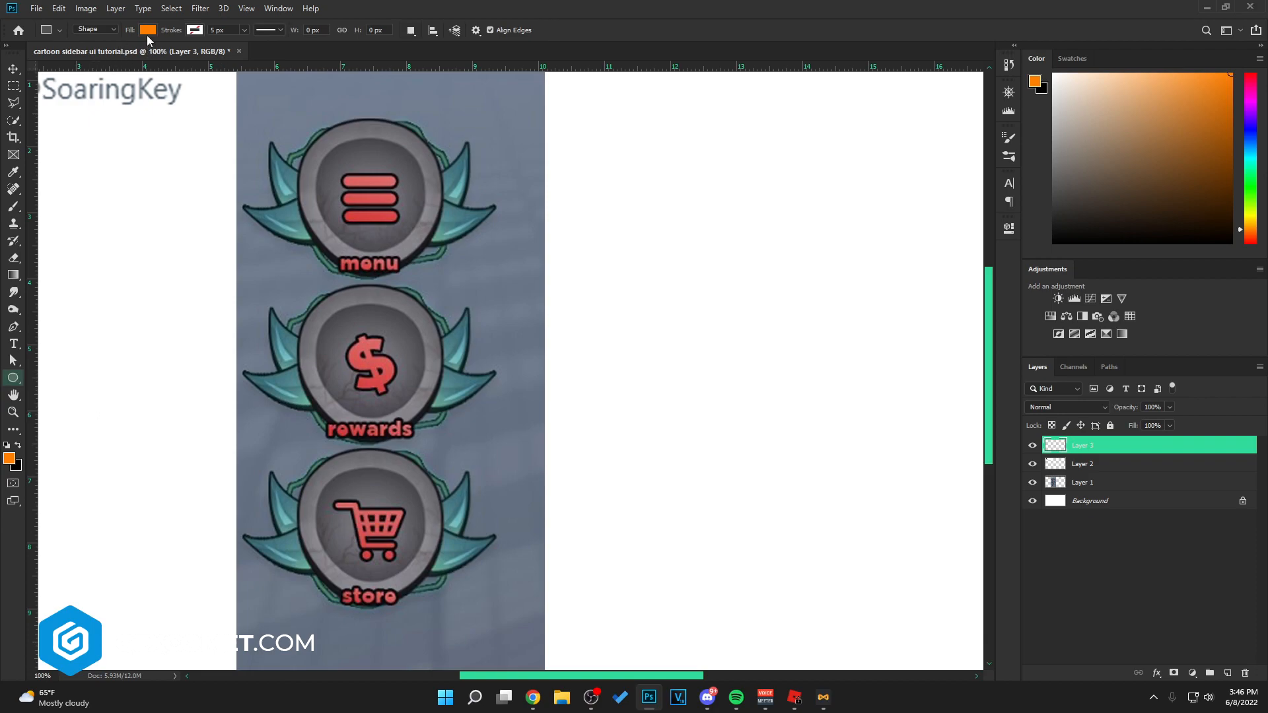
{"action": "key", "text": "d"}
{"action": "left_click", "coordinate": [104, 30]}
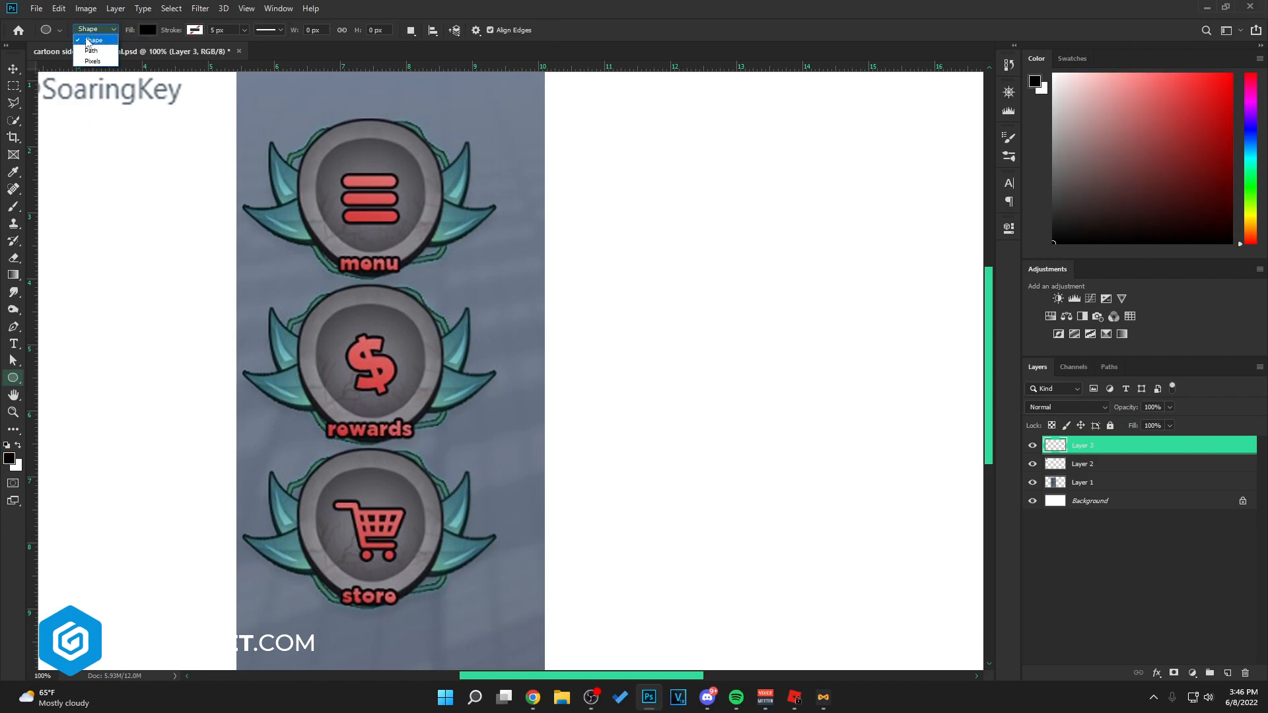
{"action": "left_click", "coordinate": [94, 42]}
{"action": "left_click", "coordinate": [194, 30]}
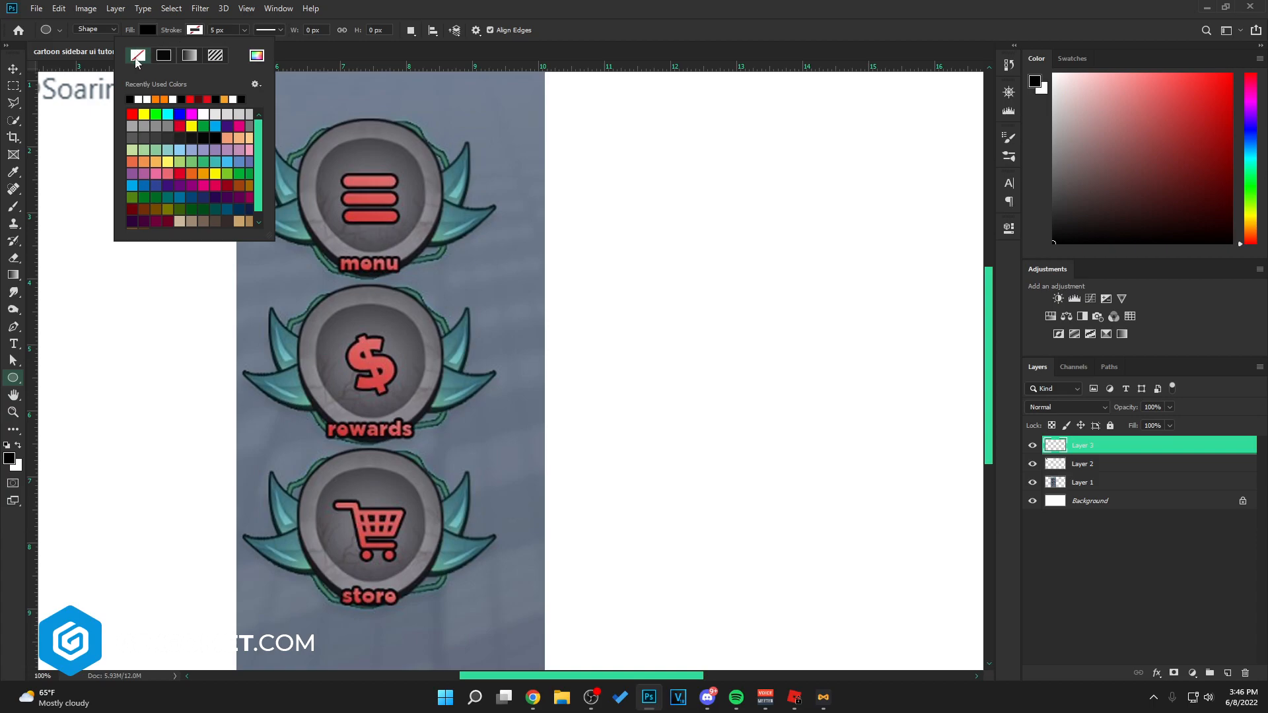
{"action": "left_click", "coordinate": [671, 34]}
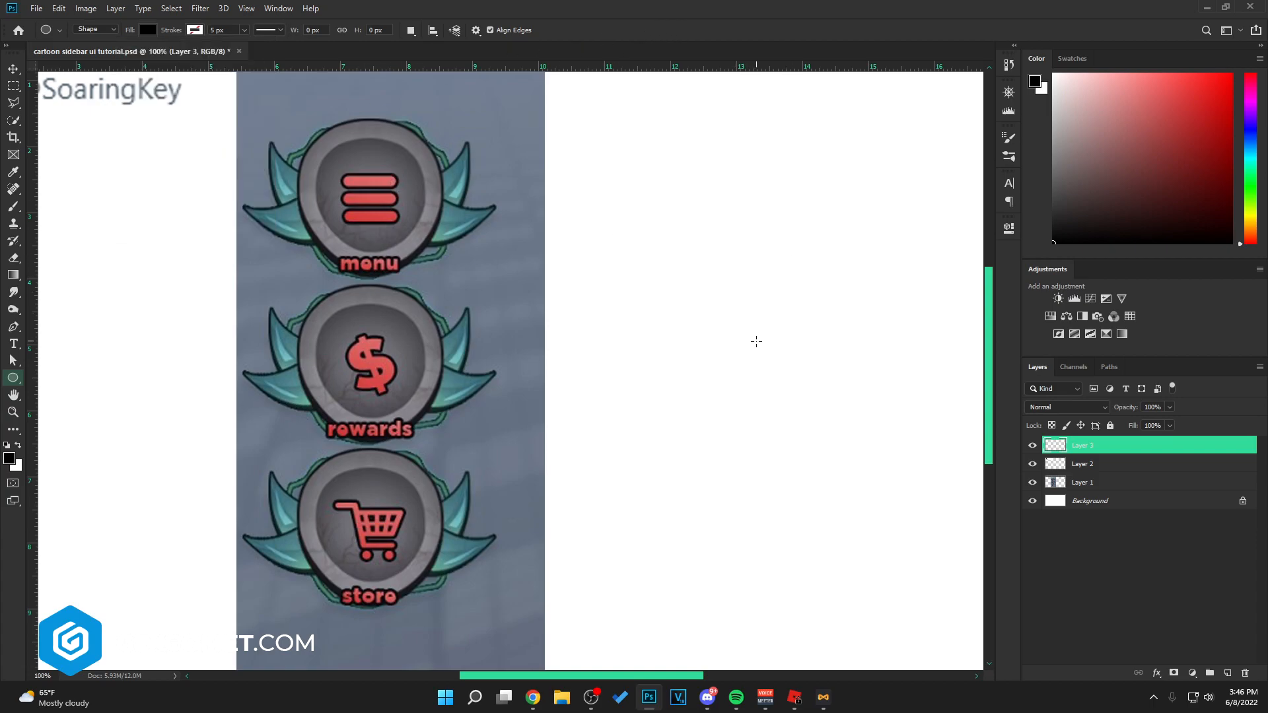
{"action": "left_click_drag", "start_coordinate": [764, 349], "coordinate": [923, 223]}
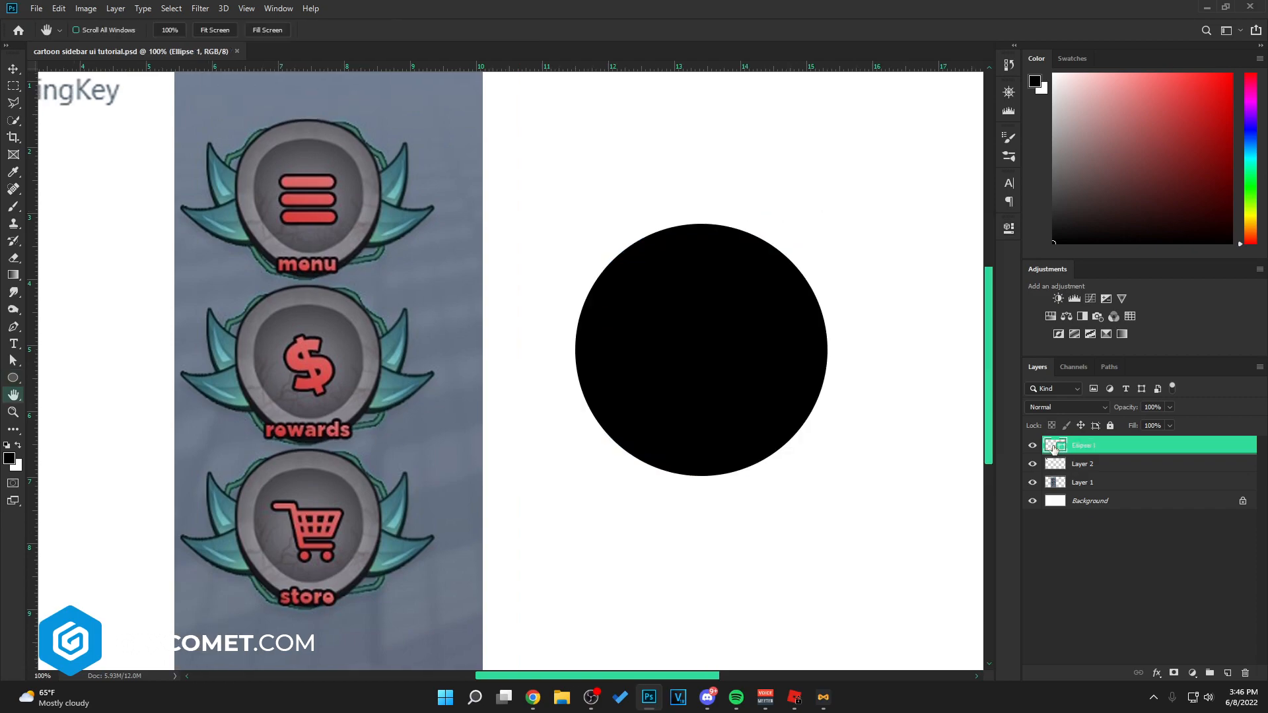
Recolor the circle with the grey sampled from the rim of the reference's menu button
{"action": "double_click", "coordinate": [1053, 446]}
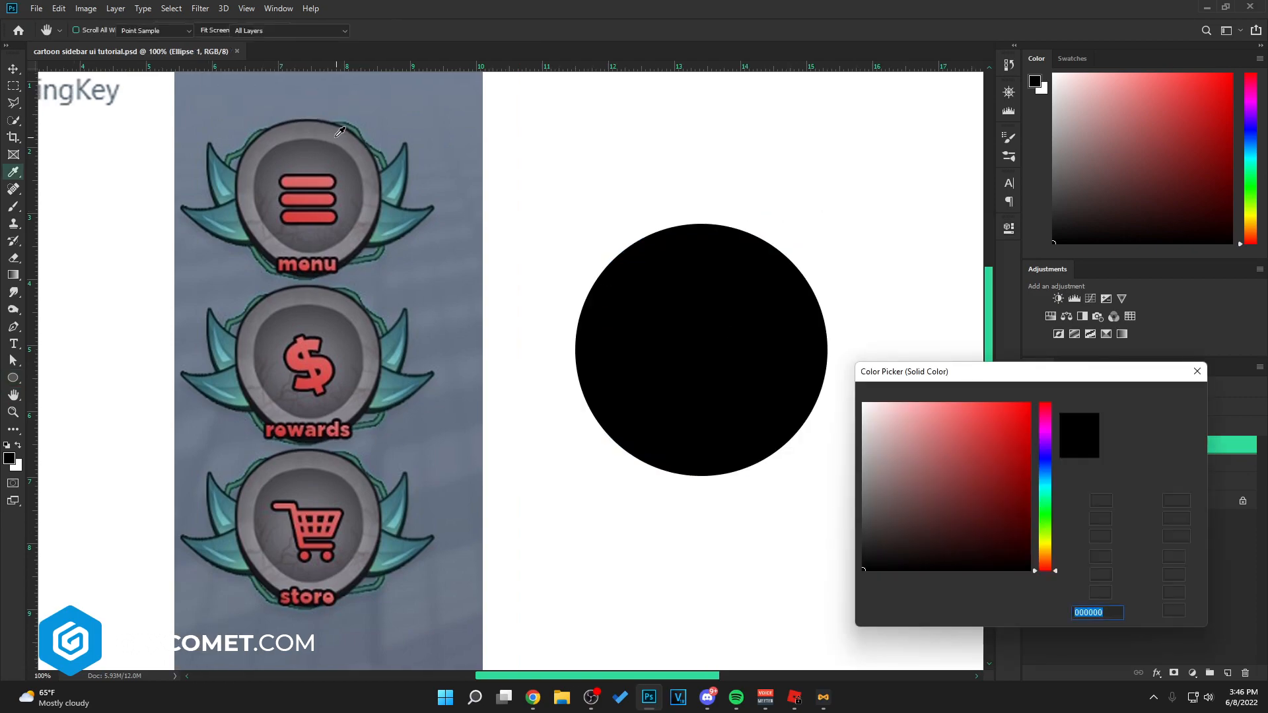
{"action": "left_click", "coordinate": [359, 134]}
{"action": "left_click", "coordinate": [1162, 397]}
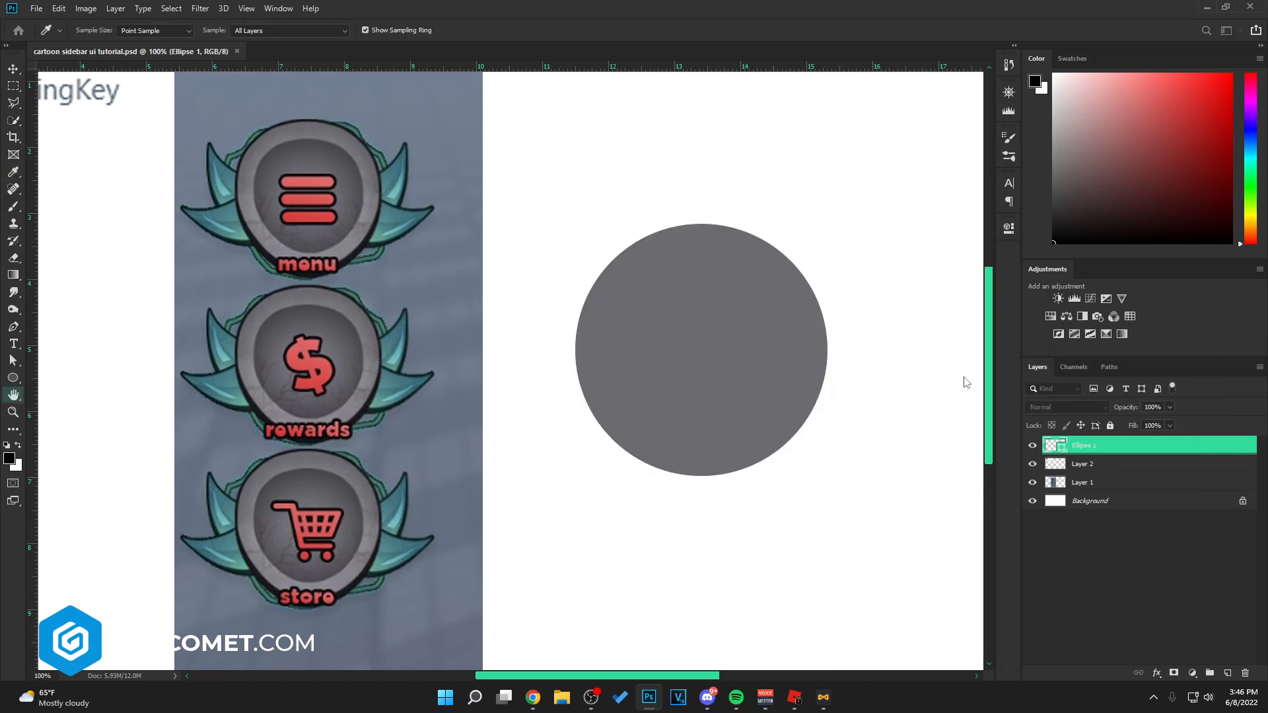
Warp the circle by pulling its lower edge downward into a rounded egg shape
{"action": "key", "text": "ctrl+t"}
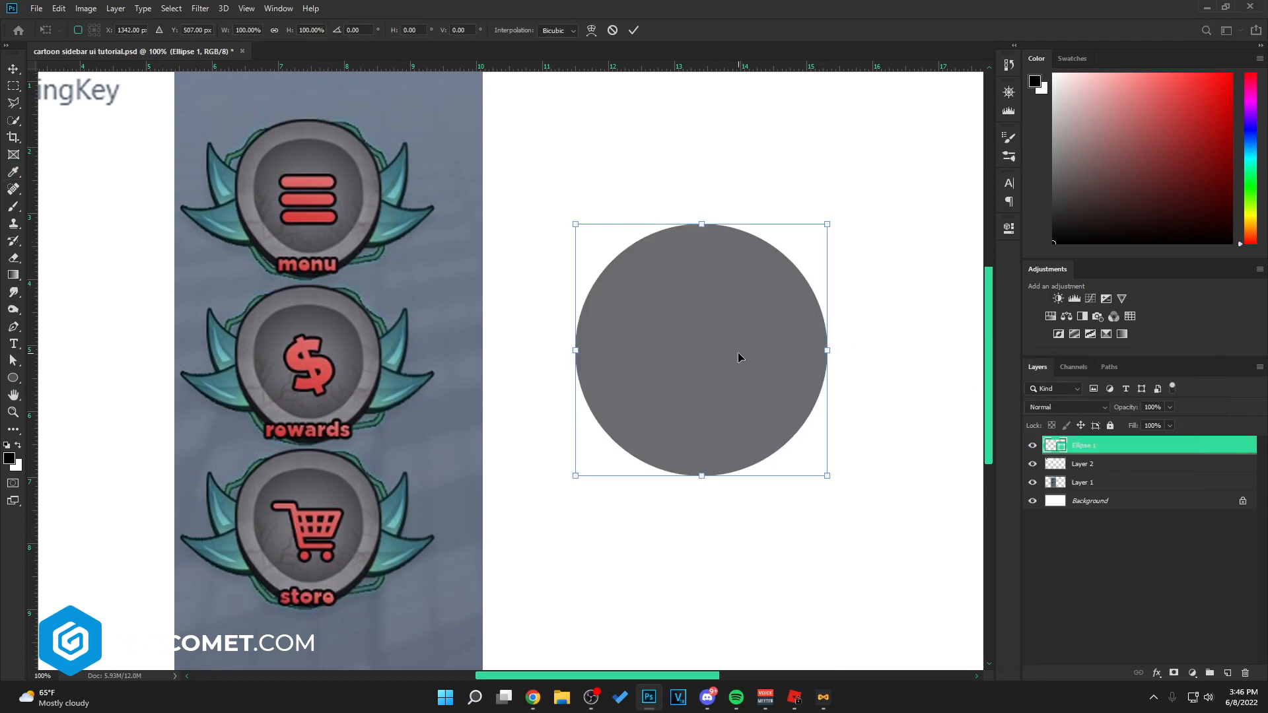
{"action": "right_click", "coordinate": [738, 357]}
{"action": "left_click", "coordinate": [775, 439]}
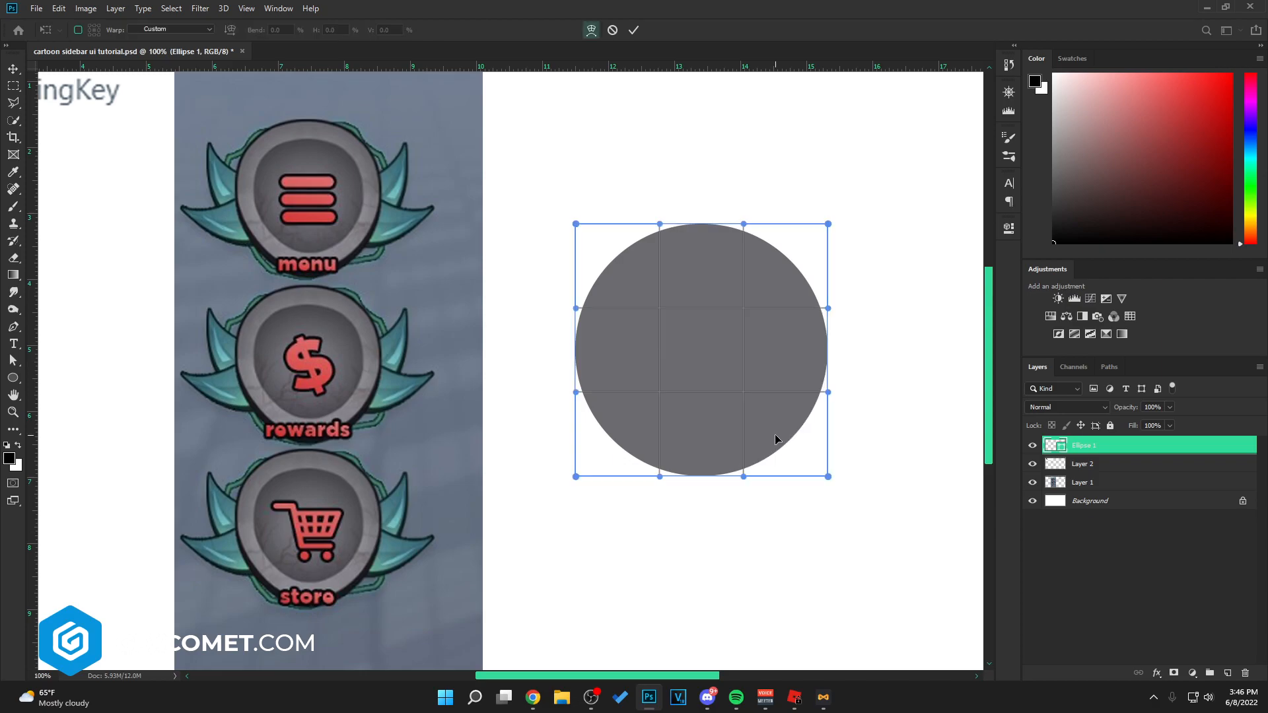
{"action": "left_click_drag", "start_coordinate": [704, 451], "coordinate": [699, 477]}
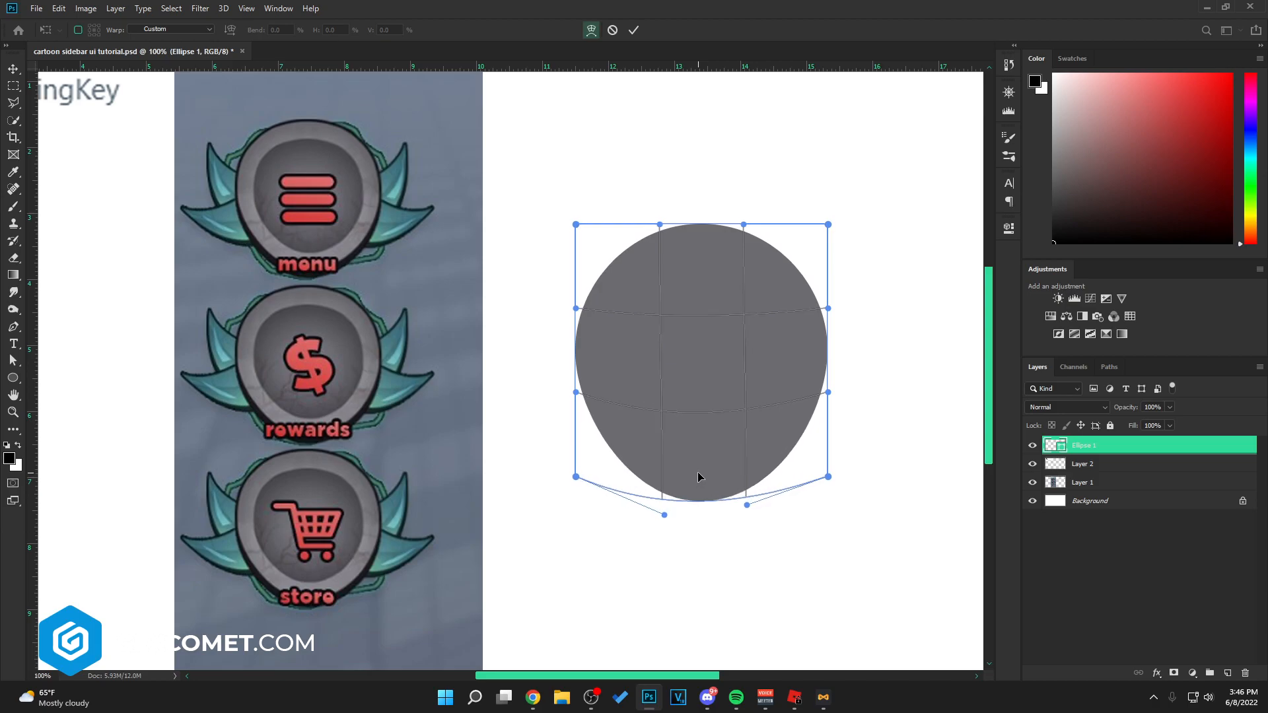
{"action": "key", "text": "Return"}
{"action": "key", "text": "h"}
{"action": "key", "text": "v"}
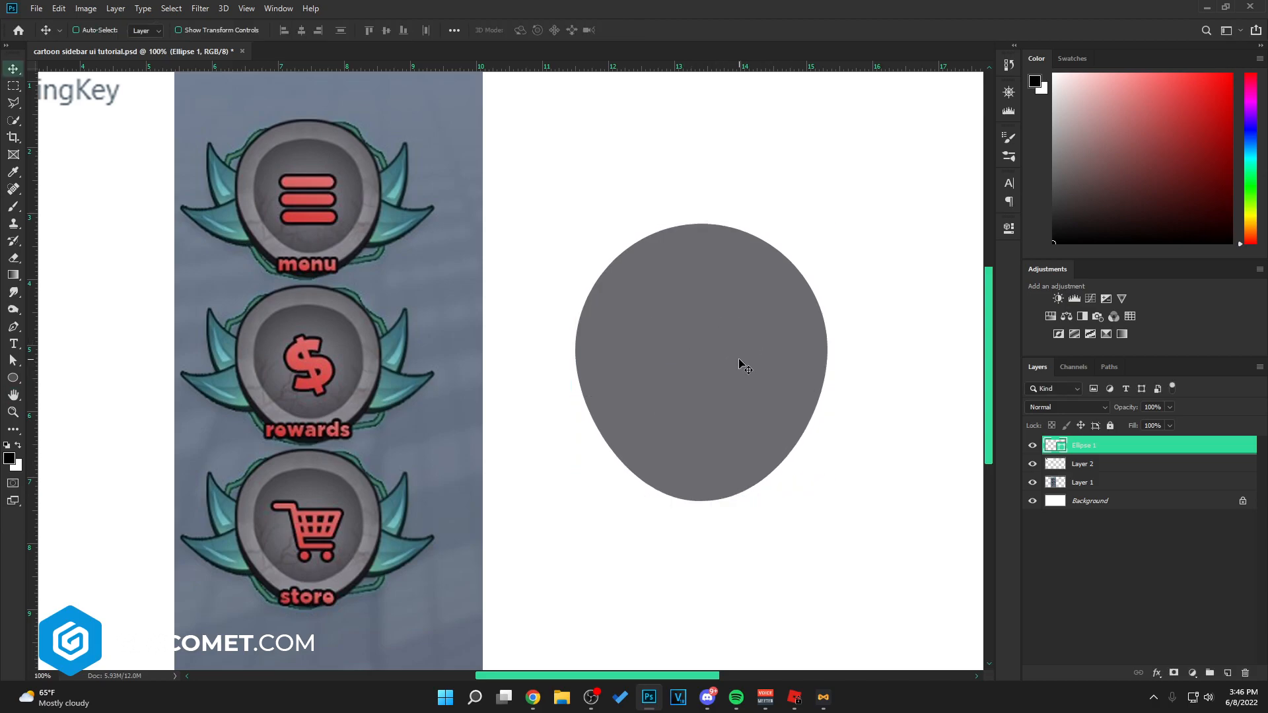
Duplicate the egg shape and scale the copy down about its center to about 84%
{"action": "key", "text": "ctrl+j"}
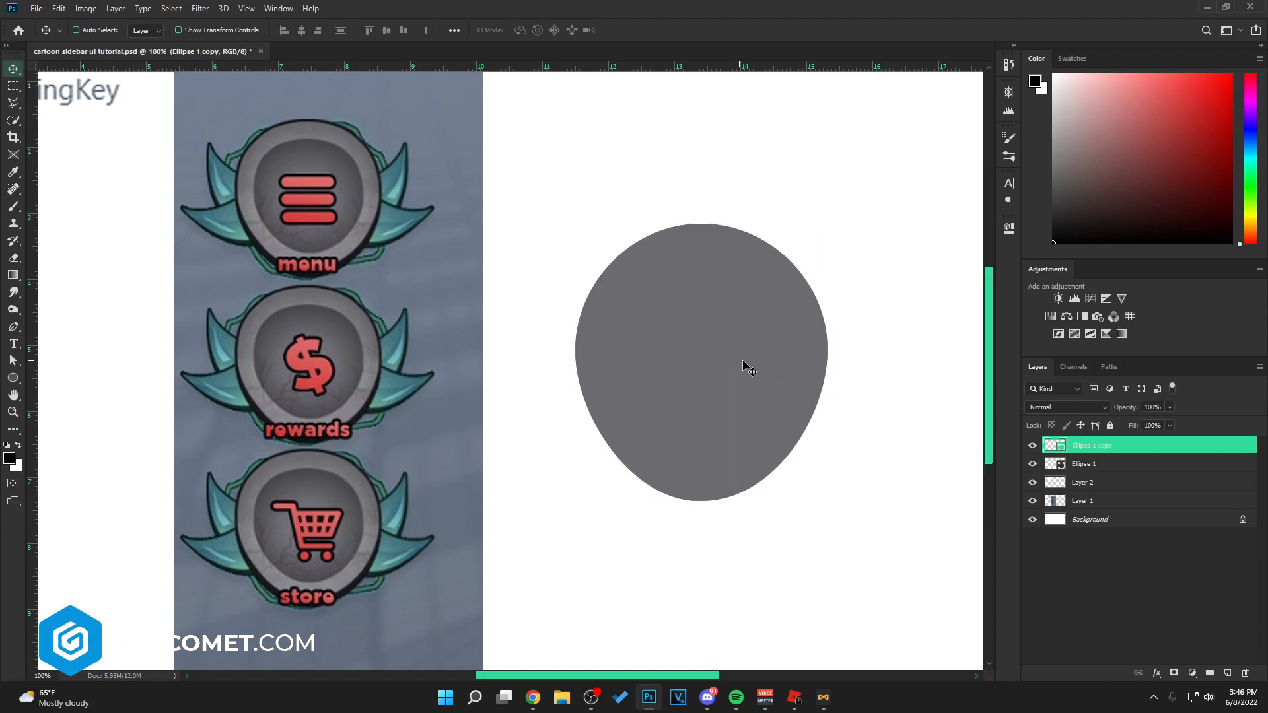
{"action": "key", "text": "ctrl+t"}
{"action": "left_click_drag", "start_coordinate": [828, 222], "coordinate": [806, 245]}
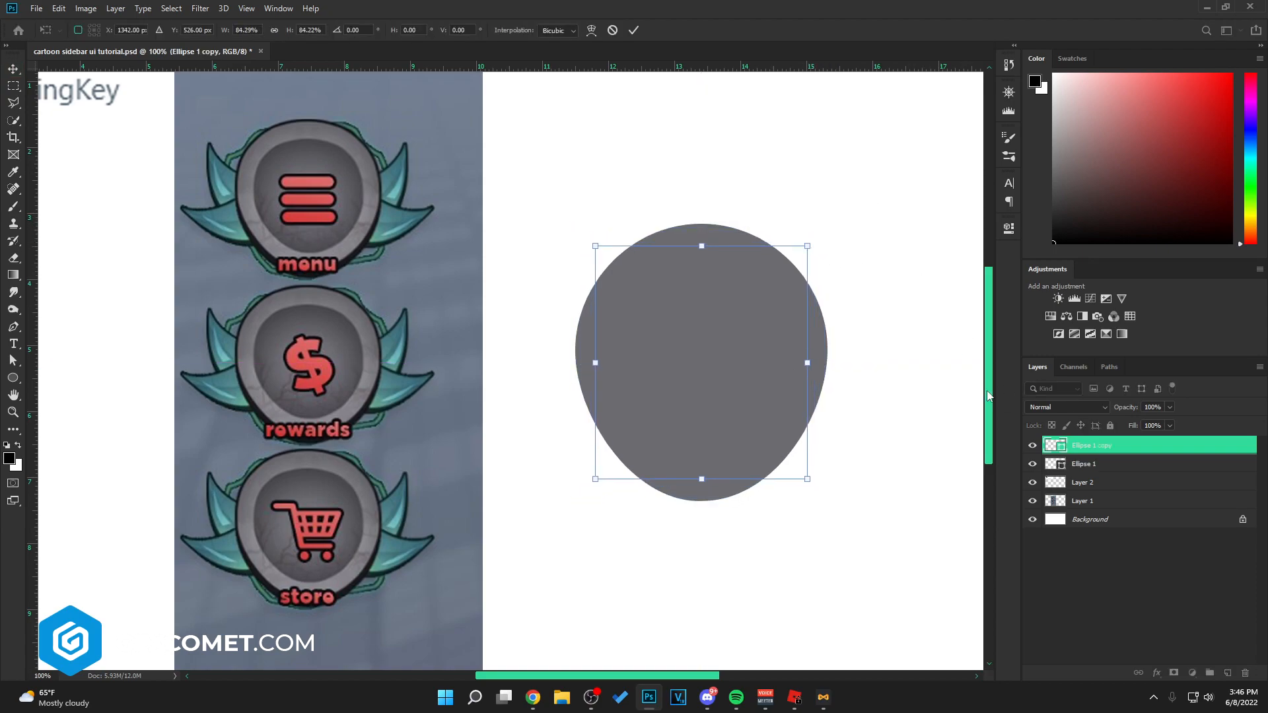
{"action": "key", "text": "Return"}
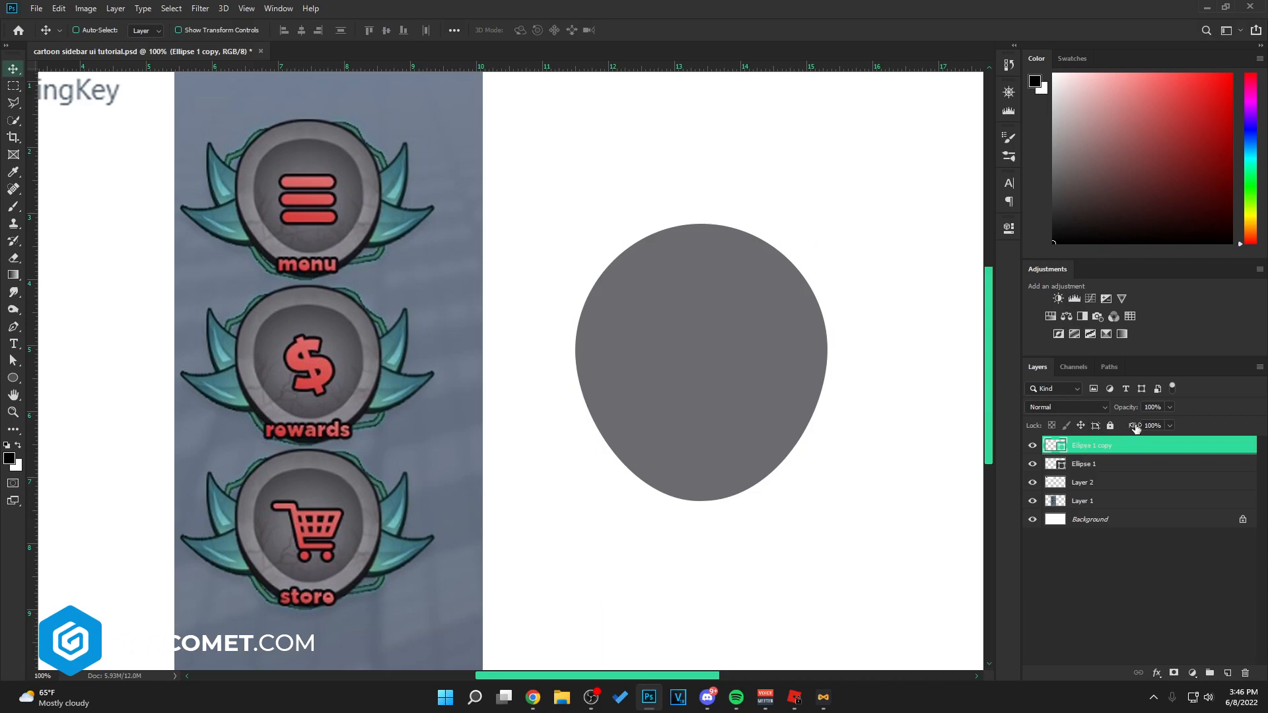
Set the copy's fill to 0% and give it a black inner shadow with 70% opacity, 0 px distance and 101 px size
{"action": "left_click_drag", "start_coordinate": [1131, 427], "coordinate": [927, 441]}
{"action": "right_click", "coordinate": [1115, 446]}
{"action": "left_click", "coordinate": [987, 142]}
{"action": "left_click", "coordinate": [808, 330]}
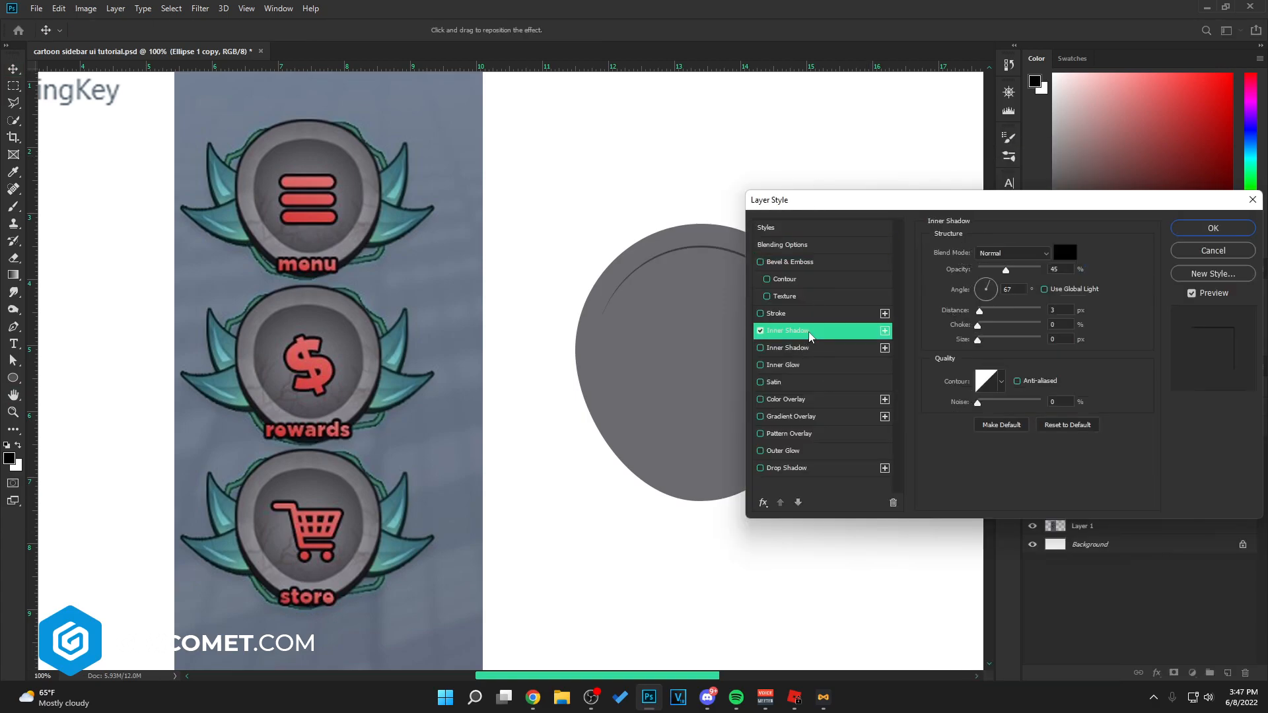
{"action": "left_click_drag", "start_coordinate": [979, 310], "coordinate": [972, 311]}
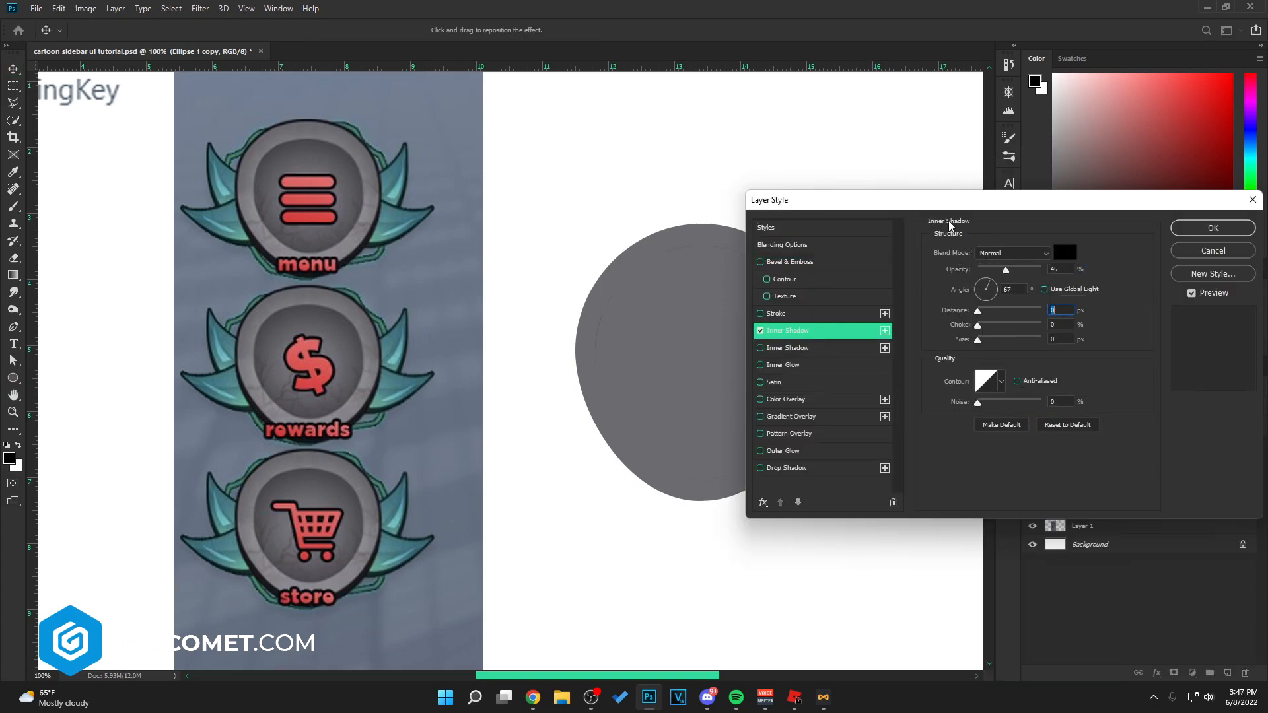
{"action": "left_click_drag", "start_coordinate": [948, 200], "coordinate": [1045, 190]}
{"action": "left_click_drag", "start_coordinate": [1065, 327], "coordinate": [1093, 330]}
{"action": "mouse_move", "coordinate": [1094, 258]}
{"action": "left_mouse_down"}
{"action": "mouse_move", "coordinate": [1154, 258]}
{"action": "mouse_move", "coordinate": [1115, 258]}
{"action": "left_mouse_up"}
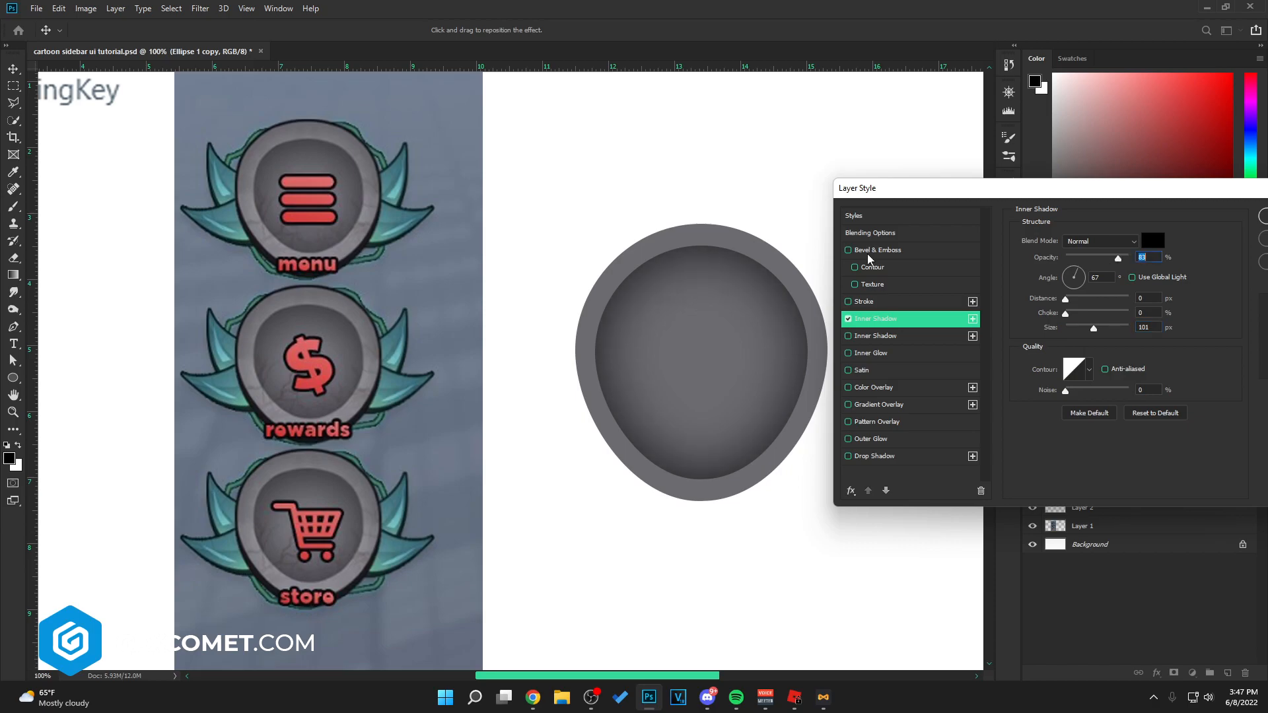
{"action": "left_click_drag", "start_coordinate": [1118, 258], "coordinate": [1110, 261]}
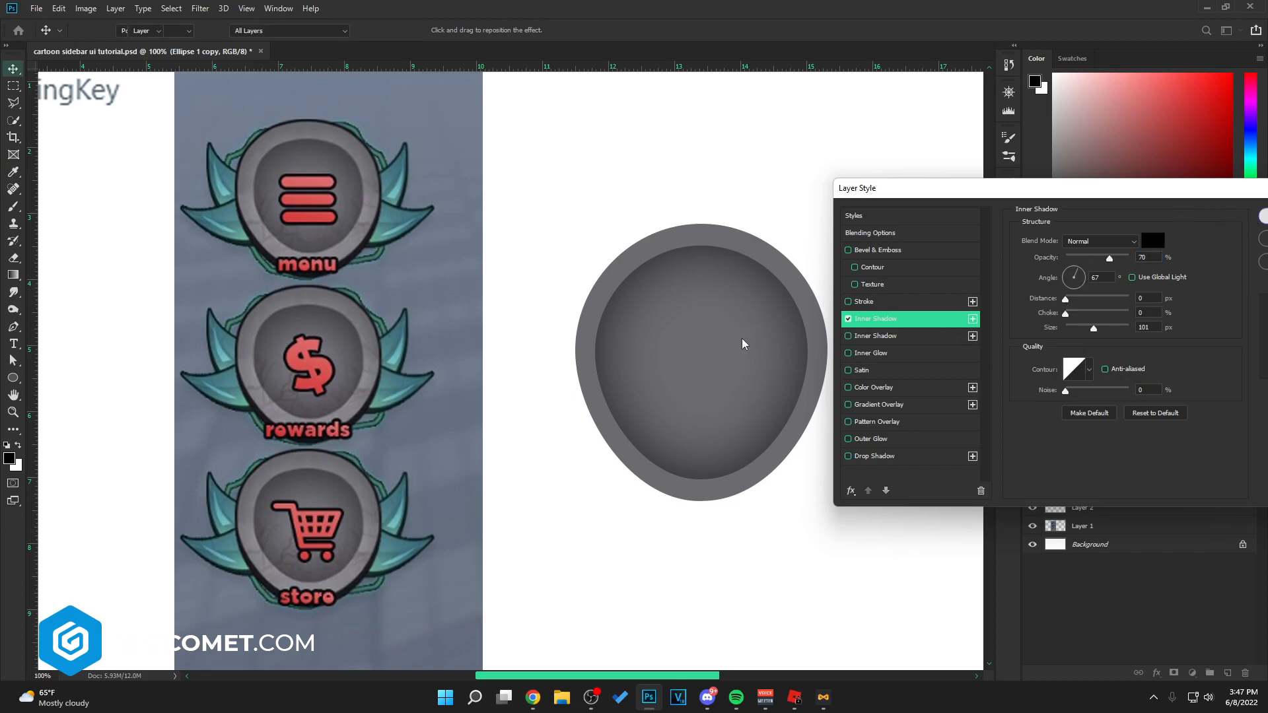
{"action": "key", "text": "Return"}
Scale the shadowed inner shape down about its center to about 96% and save the document
{"action": "key", "text": "ctrl+t"}
{"action": "left_click_drag", "start_coordinate": [805, 245], "coordinate": [800, 250]}
{"action": "key", "text": "Return"}
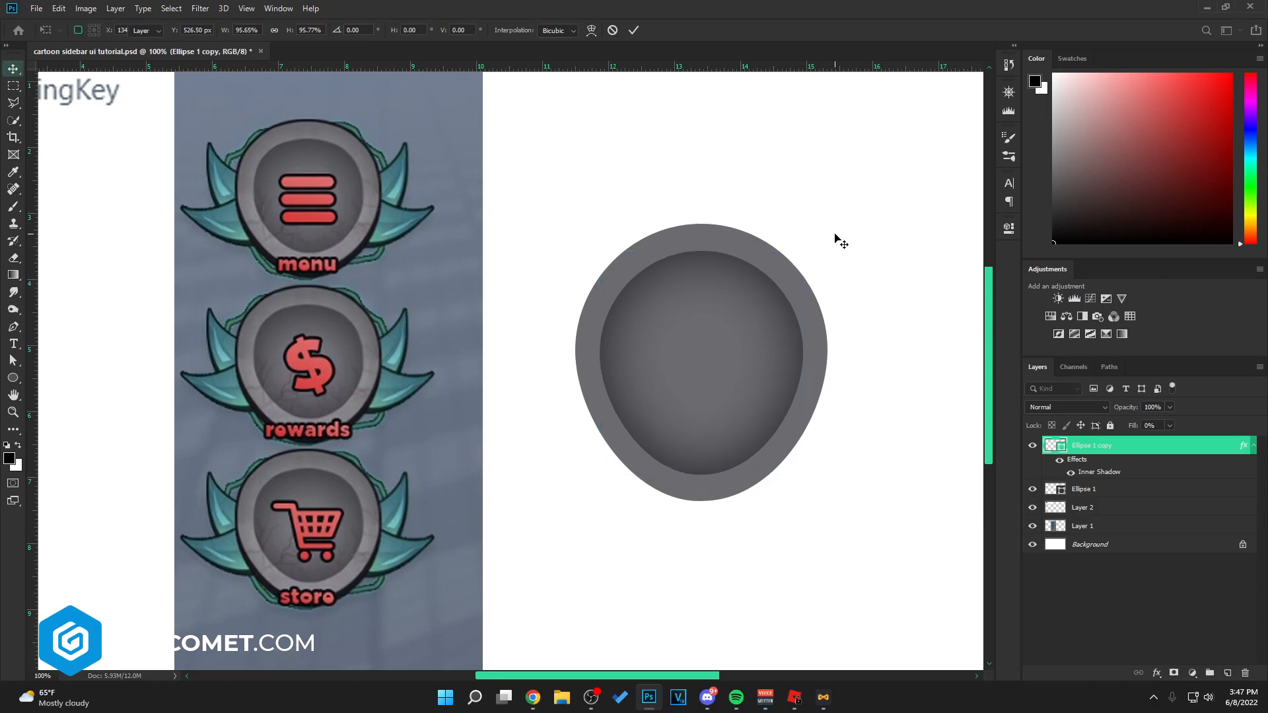
{"action": "key", "text": "ctrl+s"}
Add a new layer directly above Ellipse 1 and clip it to that shape
{"action": "left_click", "coordinate": [1253, 445]}
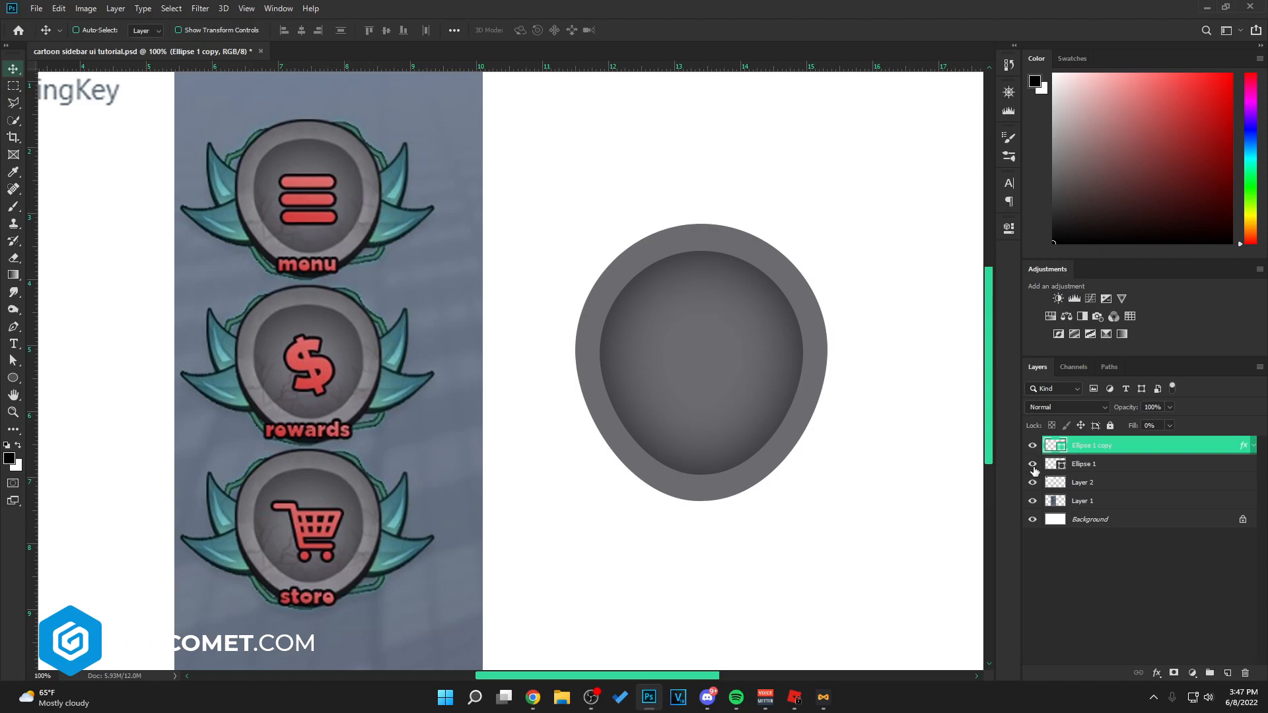
{"action": "left_click", "coordinate": [1141, 465]}
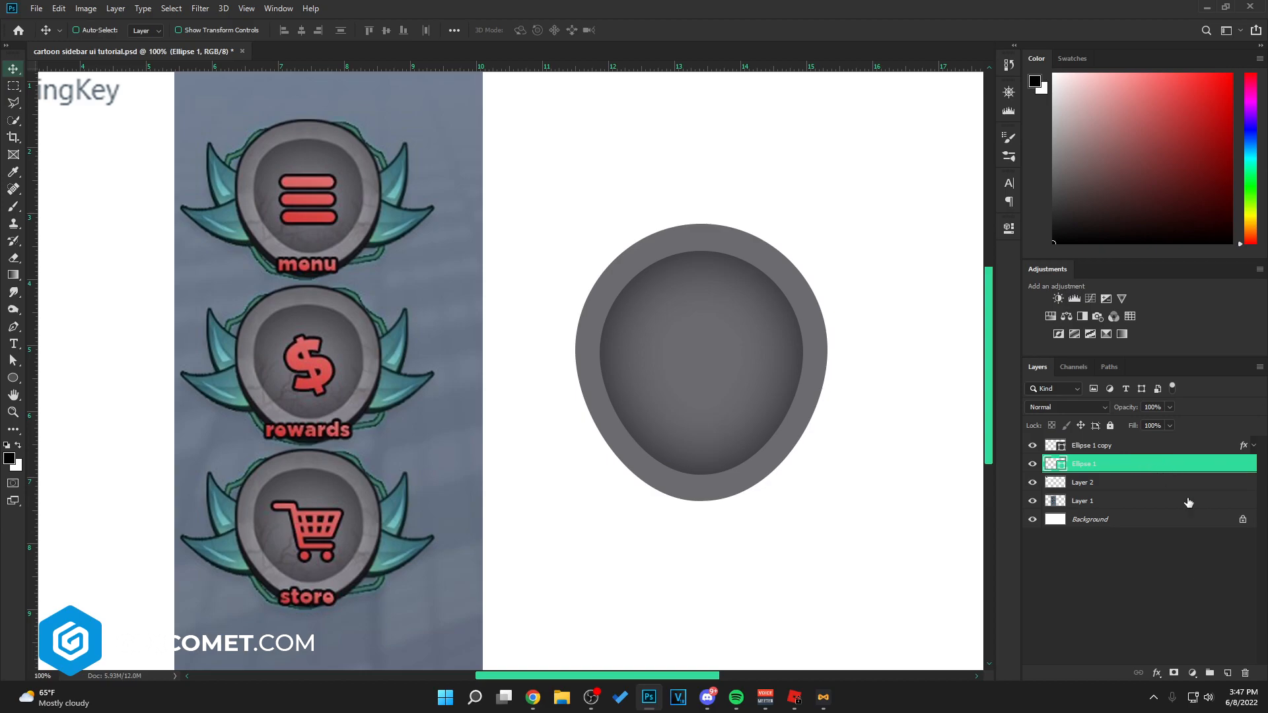
{"action": "left_click", "coordinate": [1227, 673]}
{"action": "right_click", "coordinate": [1151, 470]}
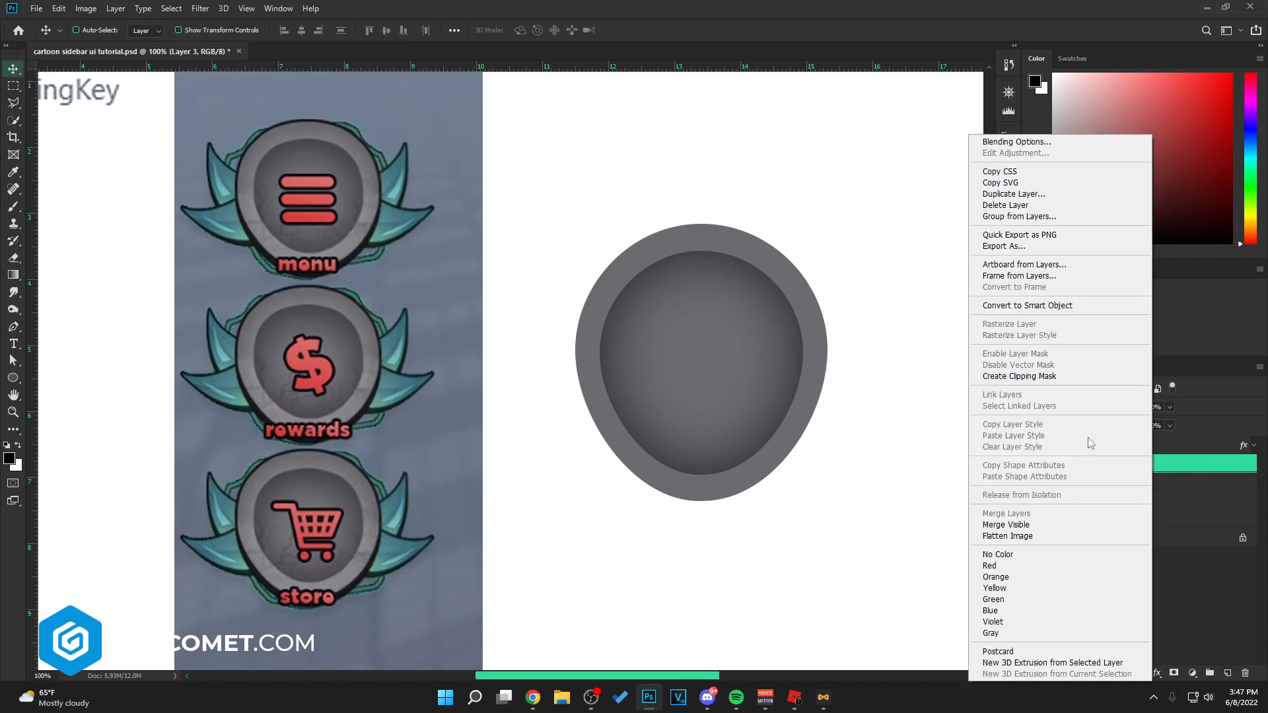
{"action": "left_click", "coordinate": [1049, 377]}
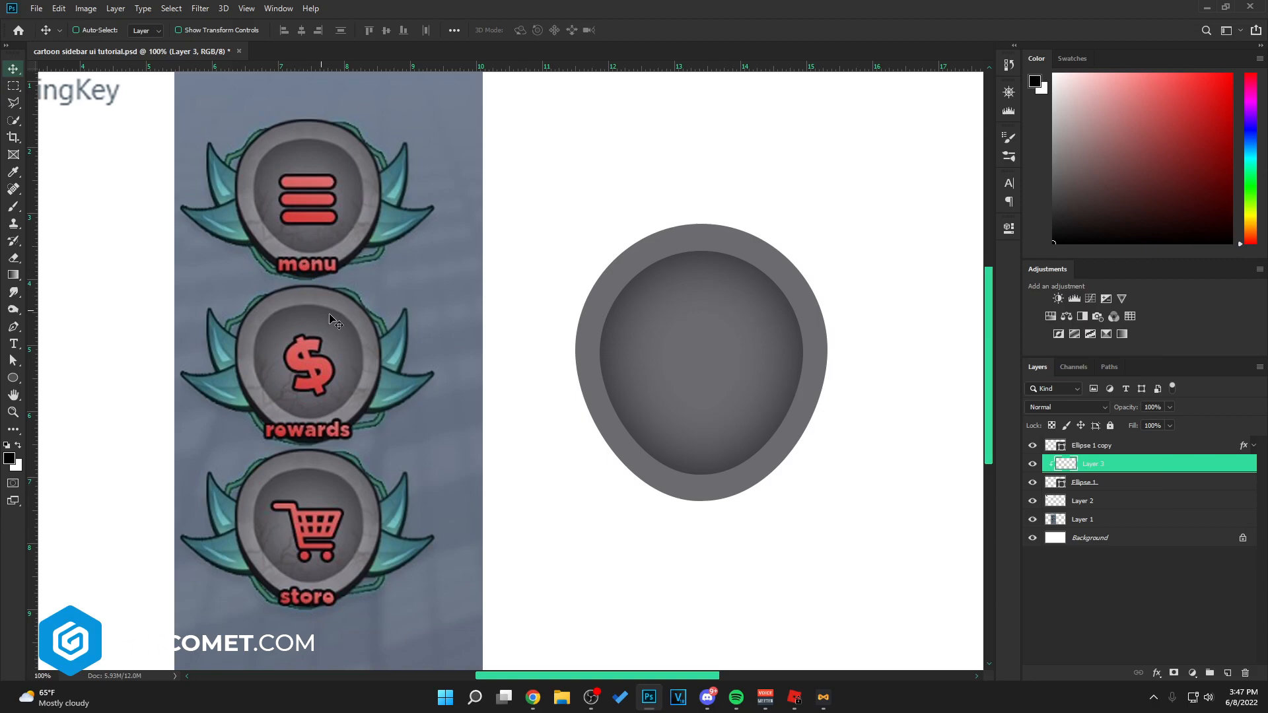
Paint a soft white highlight over the center and lower edge of the egg shape, using the Brush at 51% opacity and up to 500 px
{"action": "key", "text": "b"}
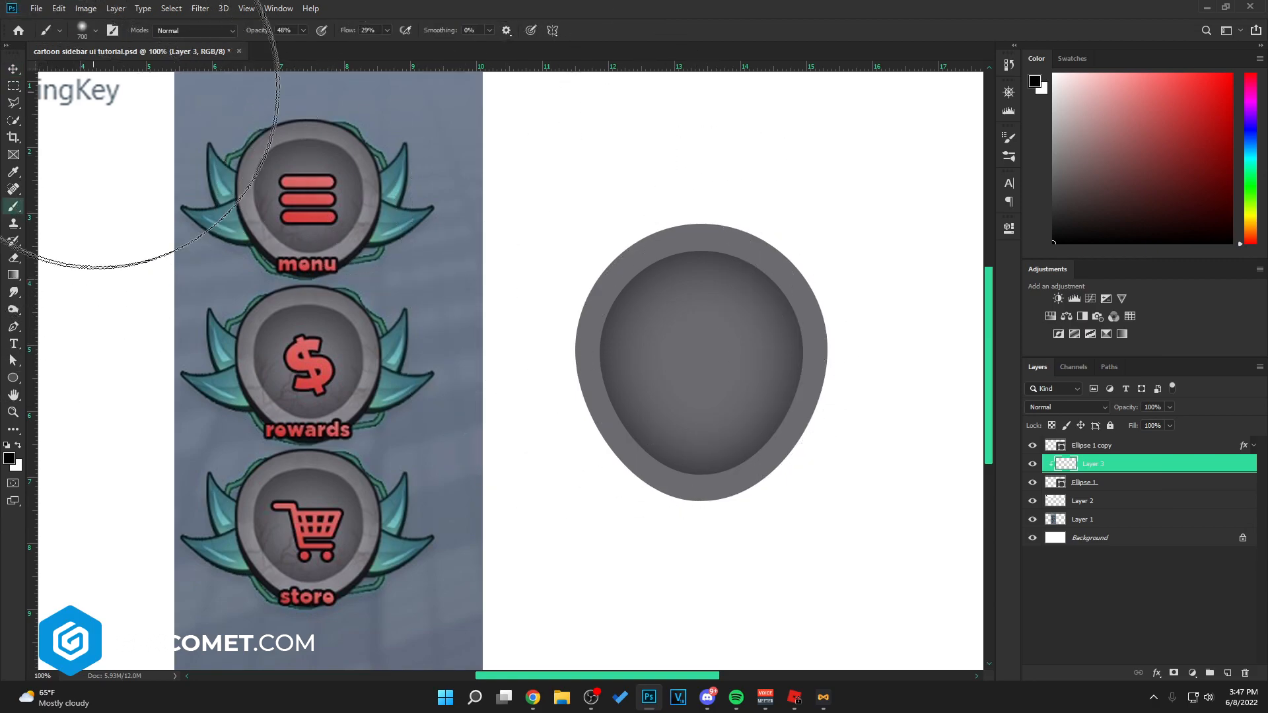
{"action": "left_click_drag", "start_coordinate": [260, 34], "coordinate": [263, 36]}
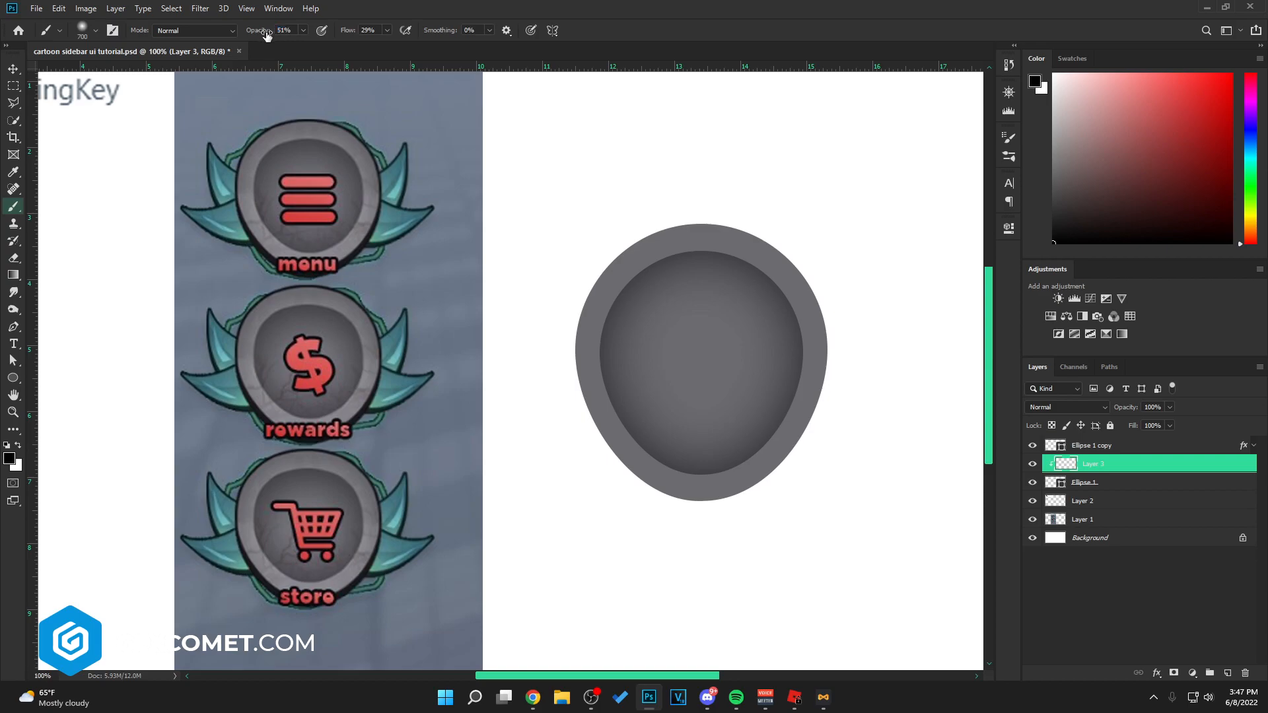
{"action": "left_click", "coordinate": [18, 449]}
{"action": "key", "text": "bracketleft"}
{"action": "key", "text": "bracketleft"}
{"action": "key", "text": "bracketleft"}
{"action": "key", "text": "bracketleft"}
{"action": "key", "text": "bracketleft"}
{"action": "key", "text": "bracketleft"}
{"action": "key", "text": "bracketleft"}
{"action": "key", "text": "bracketright"}
{"action": "key", "text": "bracketright"}
{"action": "key", "text": "bracketright"}
{"action": "left_click", "coordinate": [702, 373]}
{"action": "left_click", "coordinate": [701, 386]}
{"action": "key", "text": "bracketright"}
{"action": "key", "text": "bracketright"}
{"action": "left_click_drag", "start_coordinate": [581, 512], "coordinate": [819, 515]}
{"action": "left_click_drag", "start_coordinate": [583, 515], "coordinate": [883, 492]}
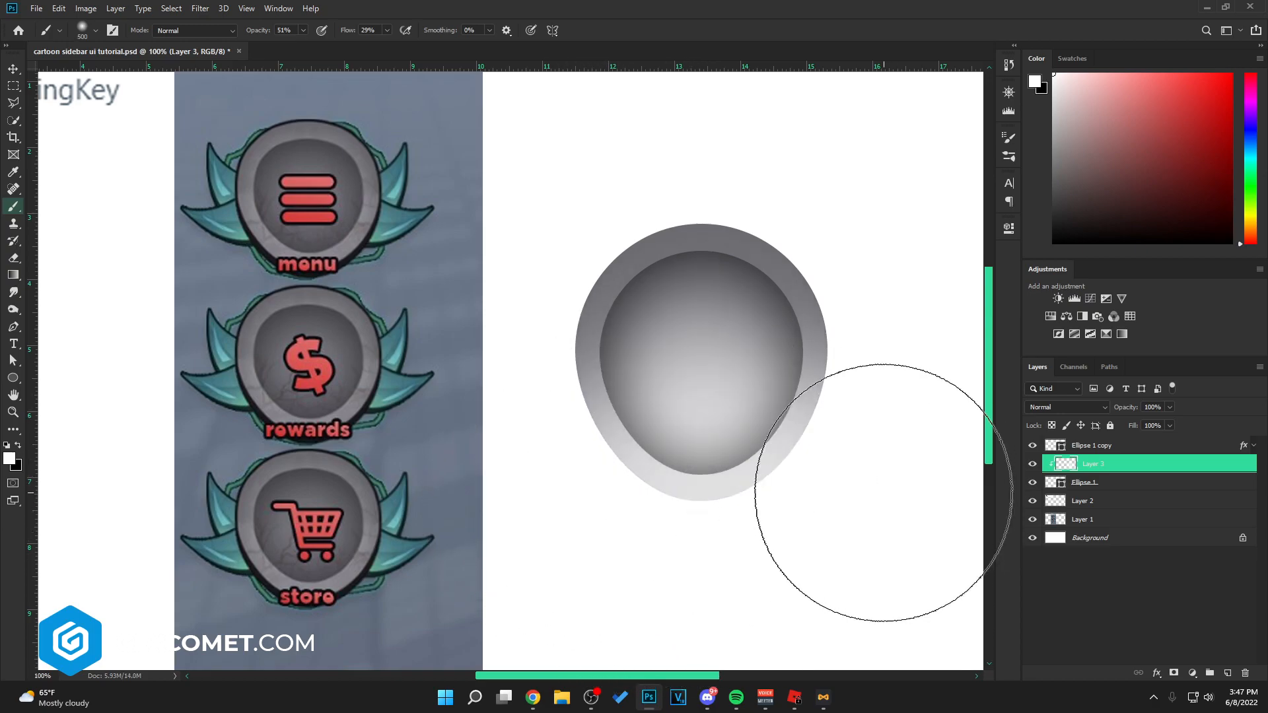
Set the highlight layer to Overlay blending at 36% opacity and save the document
{"action": "key", "text": "v"}
{"action": "left_click", "coordinate": [1088, 405]}
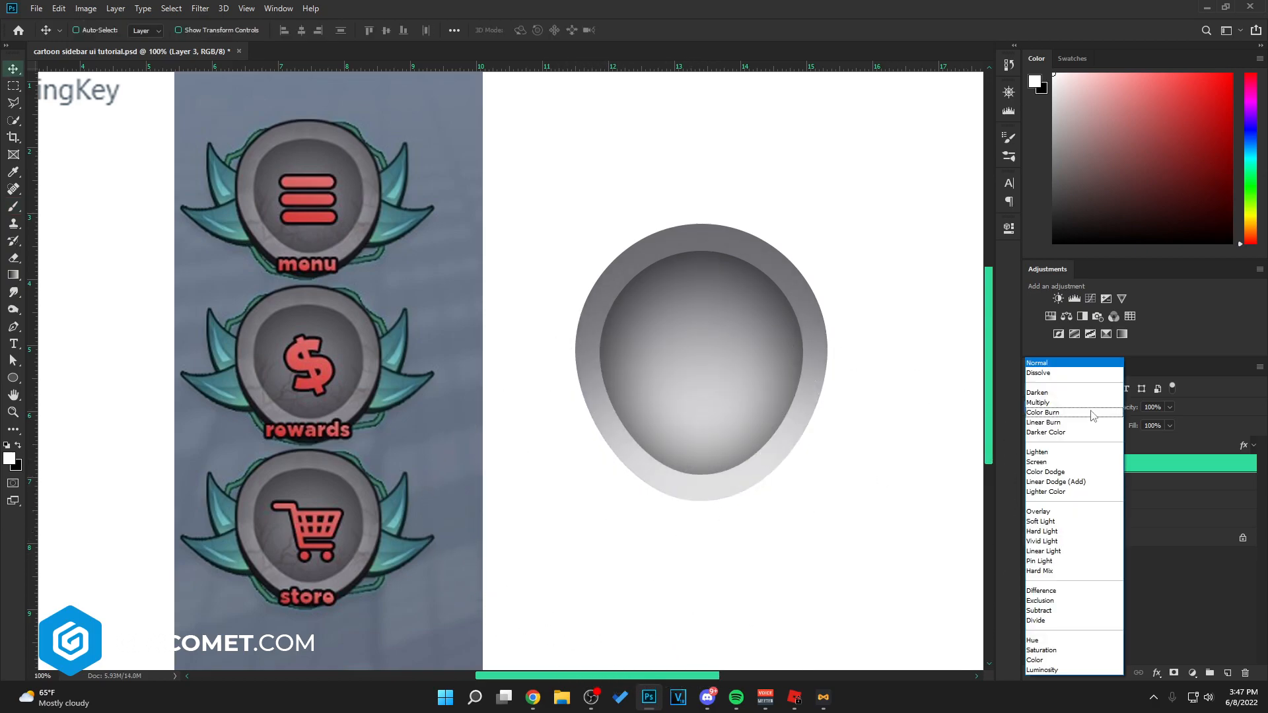
{"action": "left_click", "coordinate": [1077, 511]}
{"action": "left_click_drag", "start_coordinate": [1127, 410], "coordinate": [931, 419]}
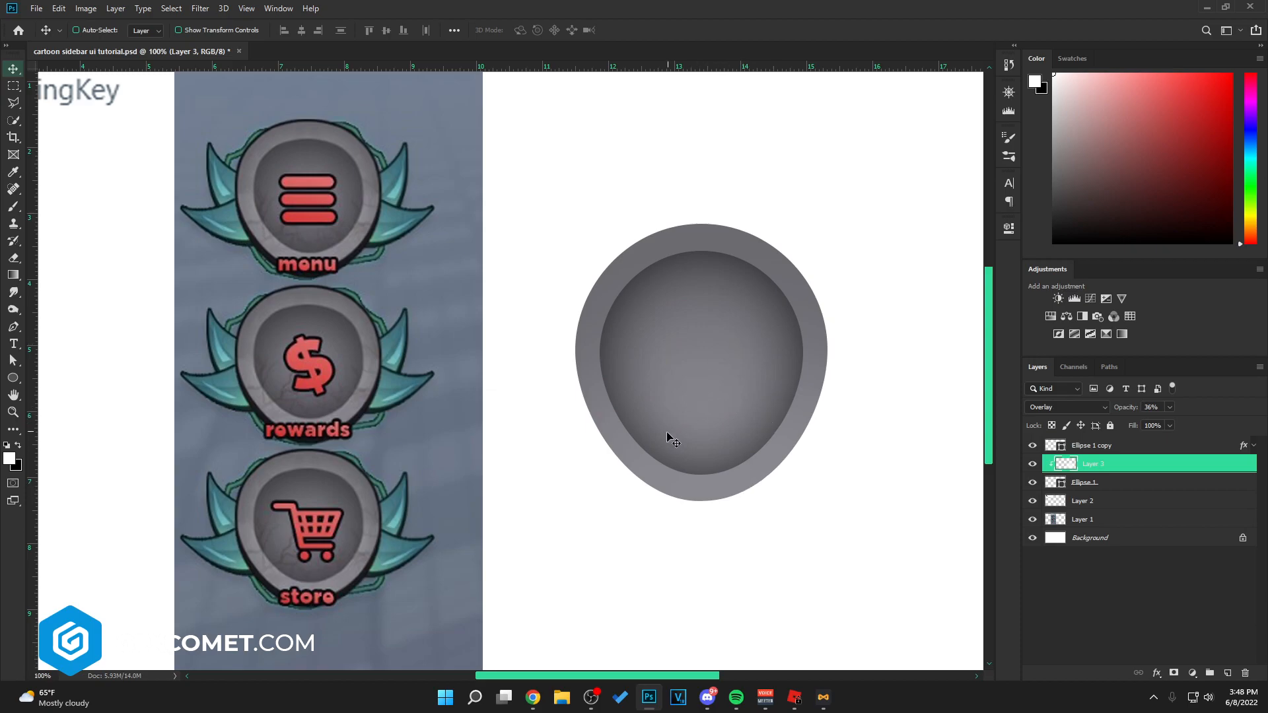
{"action": "key", "text": "ctrl+s"}
On a new layer above Ellipse 1 copy, trace the lower right leaf of the reference's menu button as a black Pen tool shape
{"action": "left_click", "coordinate": [1130, 447]}
{"action": "left_click", "coordinate": [1227, 672]}
{"action": "left_click", "coordinate": [13, 328]}
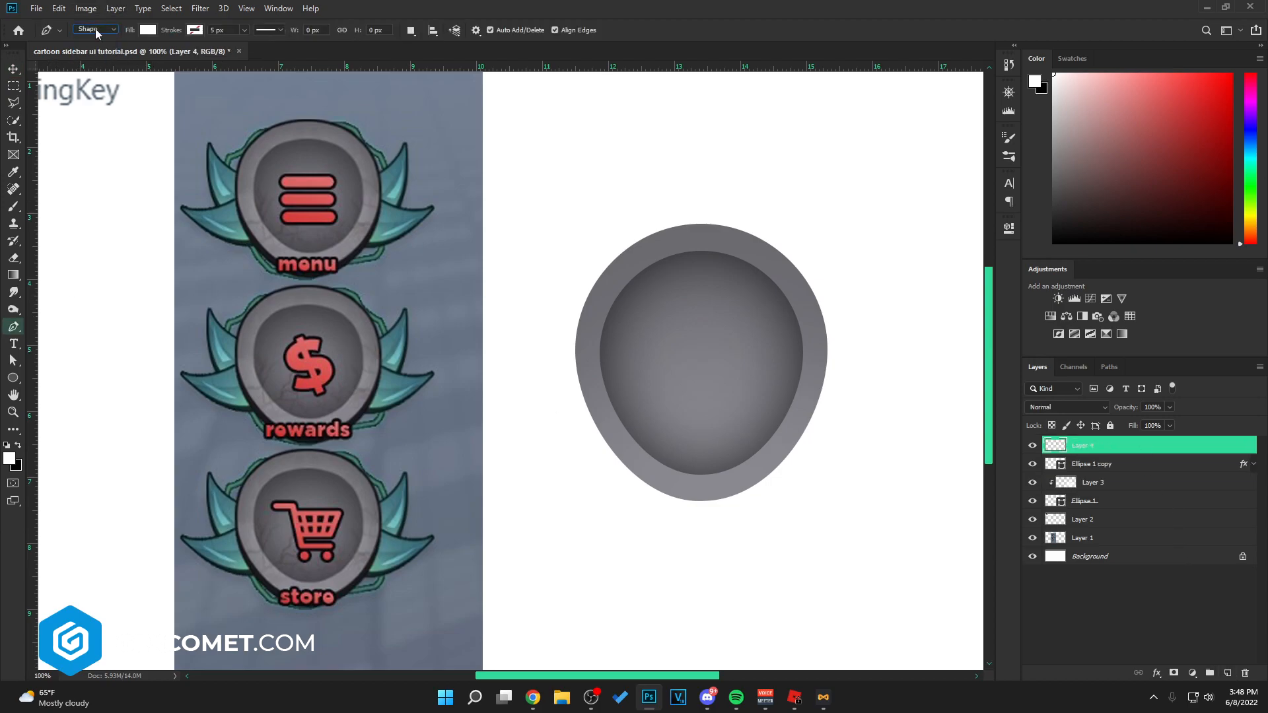
{"action": "left_click", "coordinate": [145, 33]}
{"action": "left_click", "coordinate": [92, 99]}
{"action": "left_click", "coordinate": [527, 13]}
{"action": "left_click", "coordinate": [381, 202]}
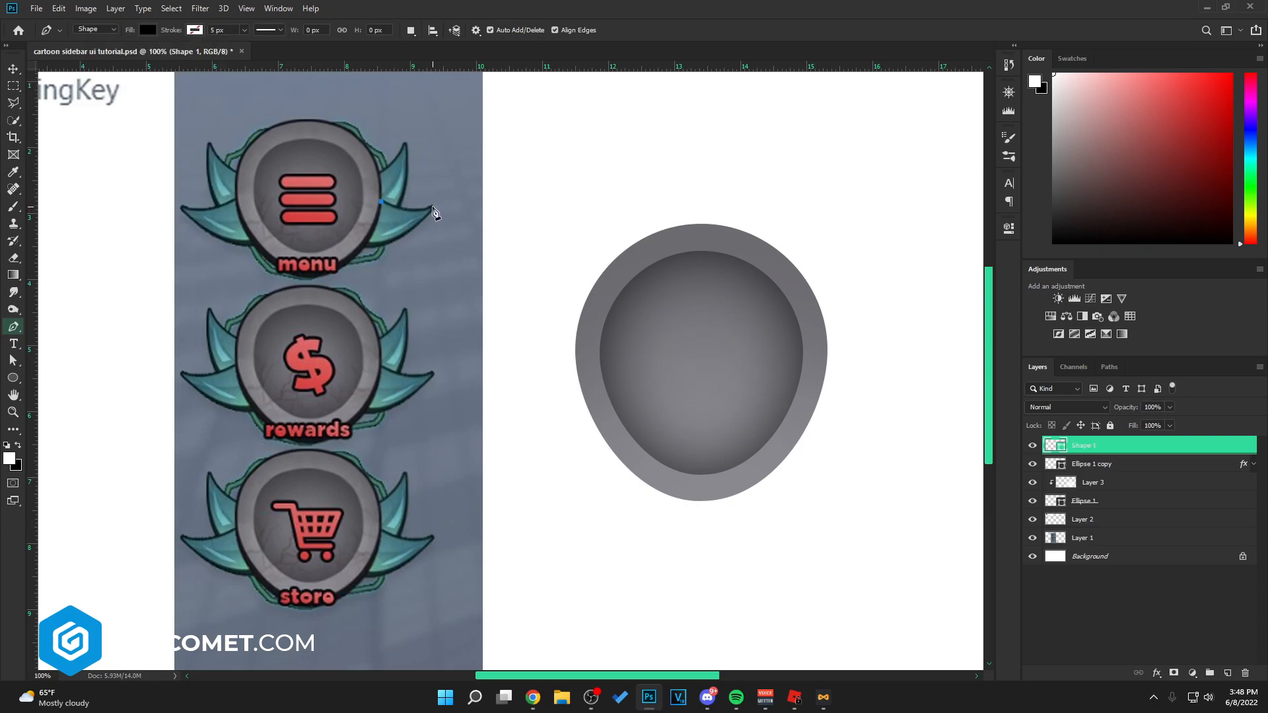
{"action": "left_click_drag", "start_coordinate": [435, 208], "coordinate": [464, 196]}
{"action": "left_click_drag", "start_coordinate": [365, 245], "coordinate": [316, 247]}
{"action": "left_click_drag", "start_coordinate": [381, 201], "coordinate": [671, 185]}
Enlarge the traced leaf and place it just above and to the left of the grey egg shape
{"action": "key", "text": "ctrl+t"}
{"action": "key", "text": "Return"}
{"action": "left_click_drag", "start_coordinate": [648, 240], "coordinate": [630, 228]}
Add a Gradient Overlay to the leaf shape and set the gradient's first color stop to mint green 5ae4a9
{"action": "right_click", "coordinate": [1128, 445]}
{"action": "left_click", "coordinate": [982, 143]}
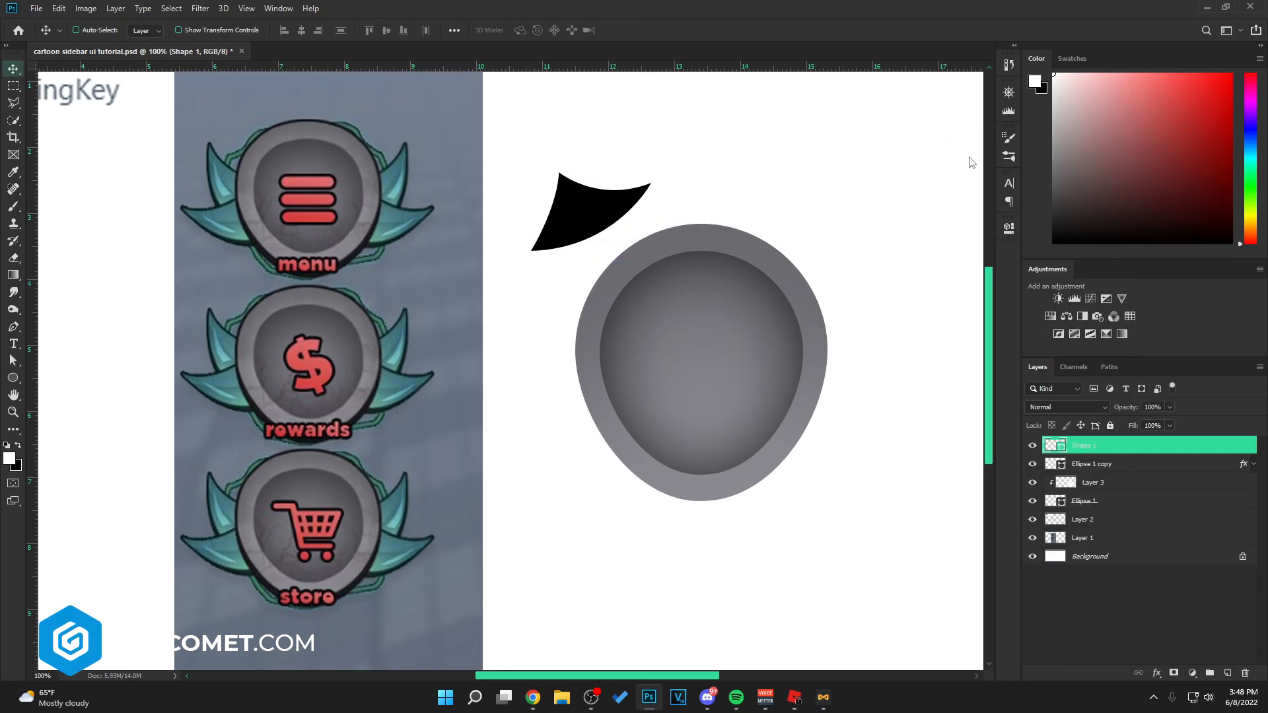
{"action": "left_click", "coordinate": [804, 405]}
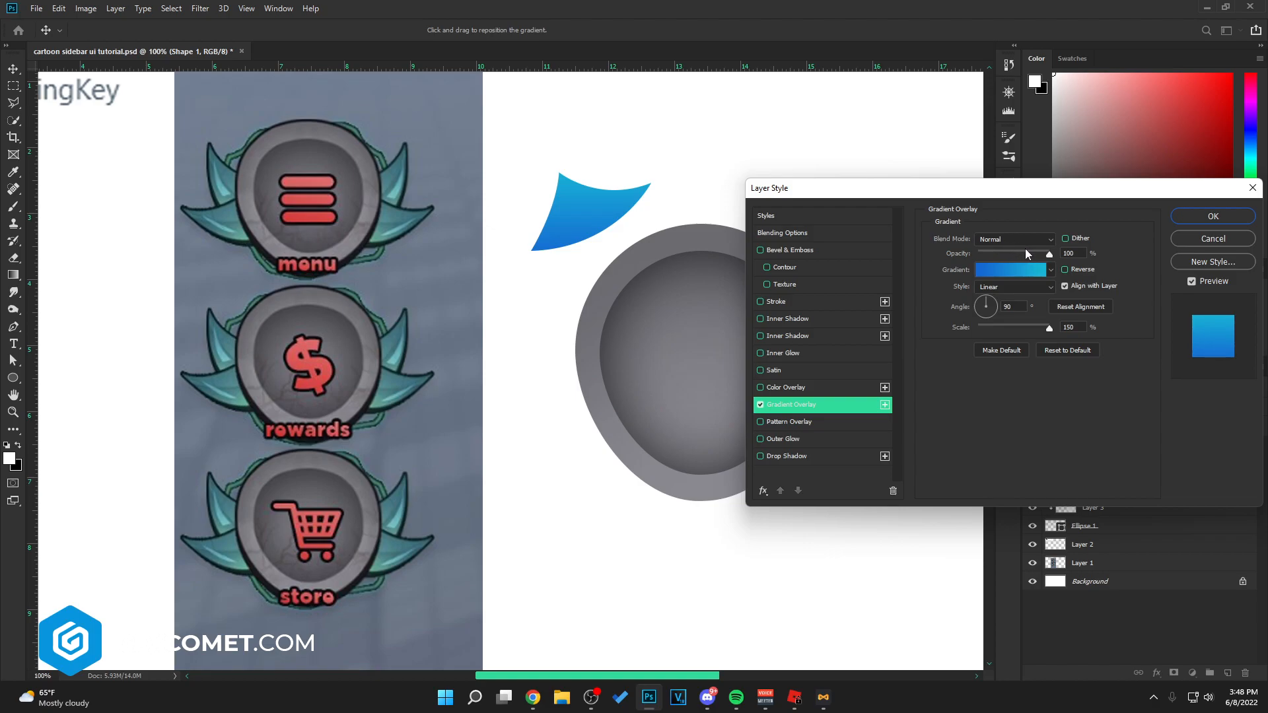
{"action": "left_click", "coordinate": [1008, 271]}
{"action": "double_click", "coordinate": [813, 415]}
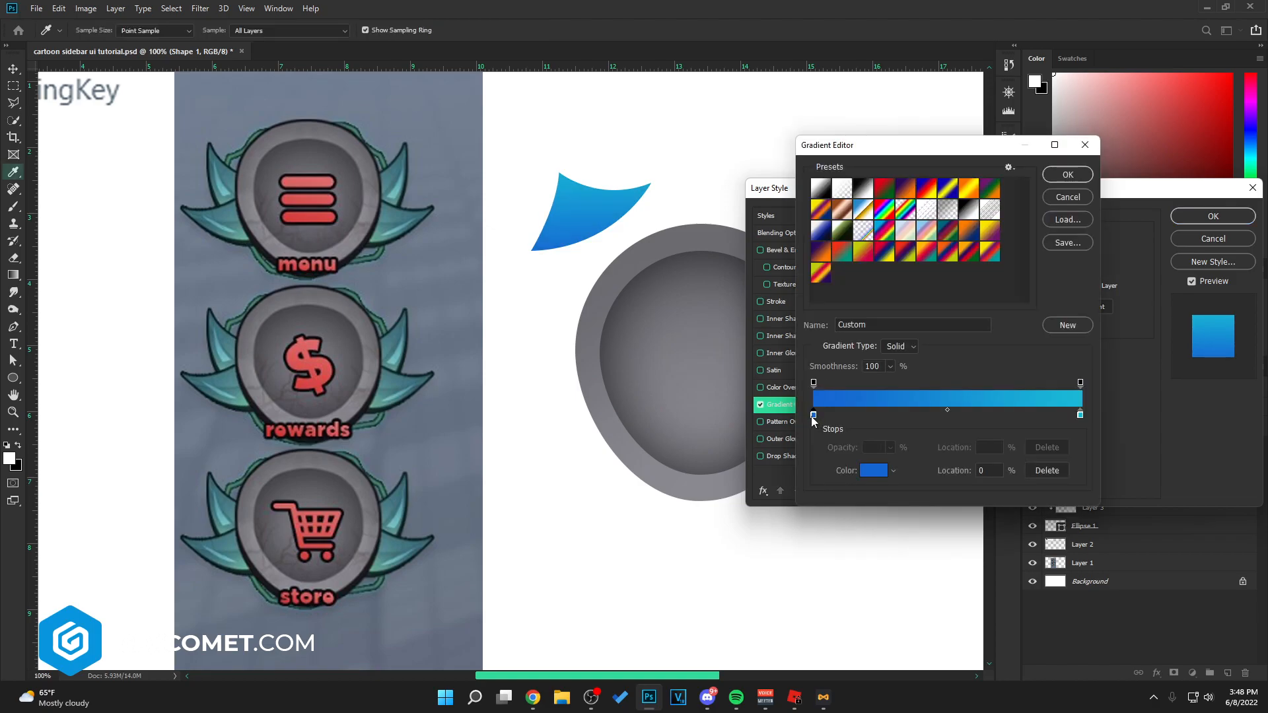
{"action": "left_click", "coordinate": [375, 237]}
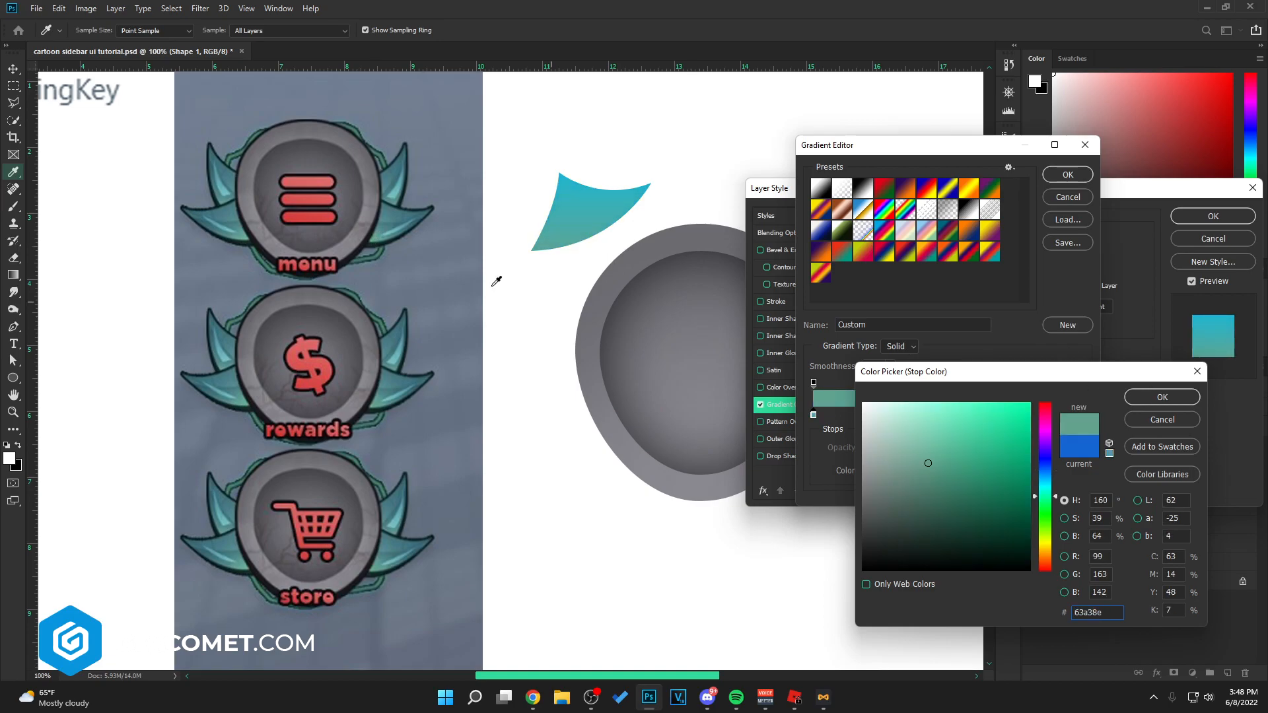
{"action": "left_click", "coordinate": [943, 425]}
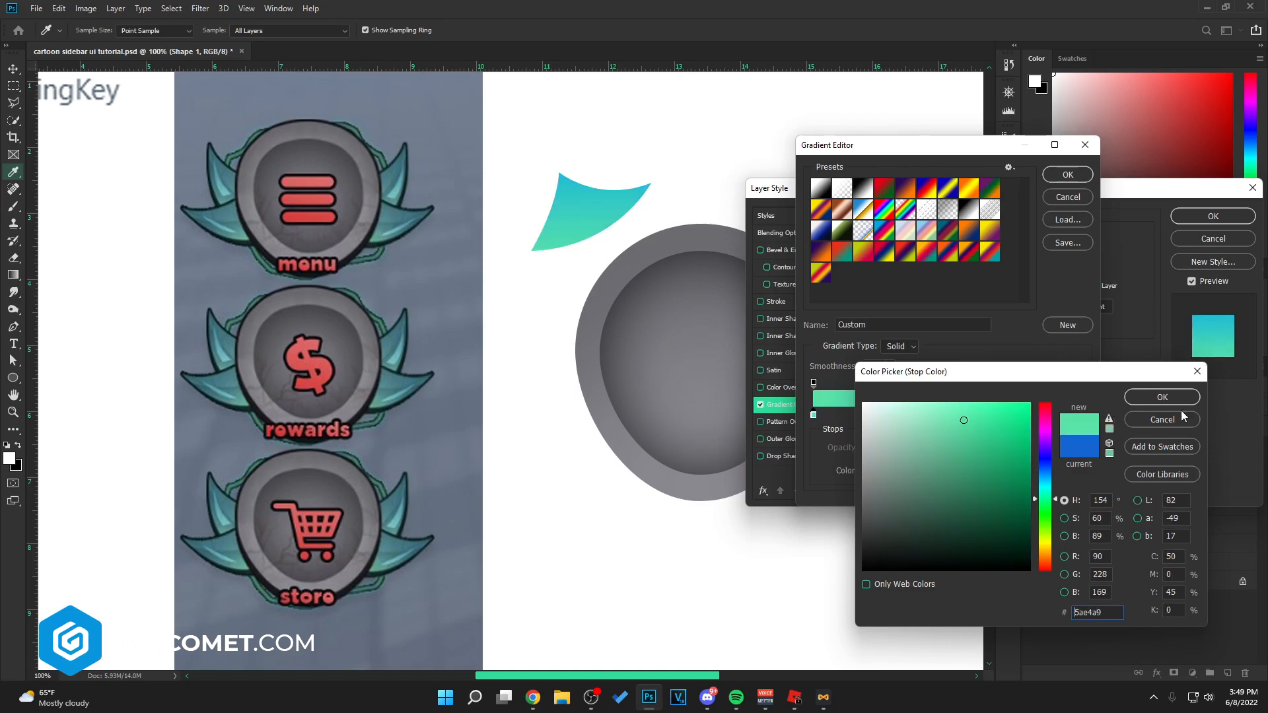
{"action": "left_click", "coordinate": [1162, 397]}
Add a dark teal stop at 48% and a light blue end stop, both sampled from the reference leaf, and angle the gradient at 32°
{"action": "left_click", "coordinate": [943, 415]}
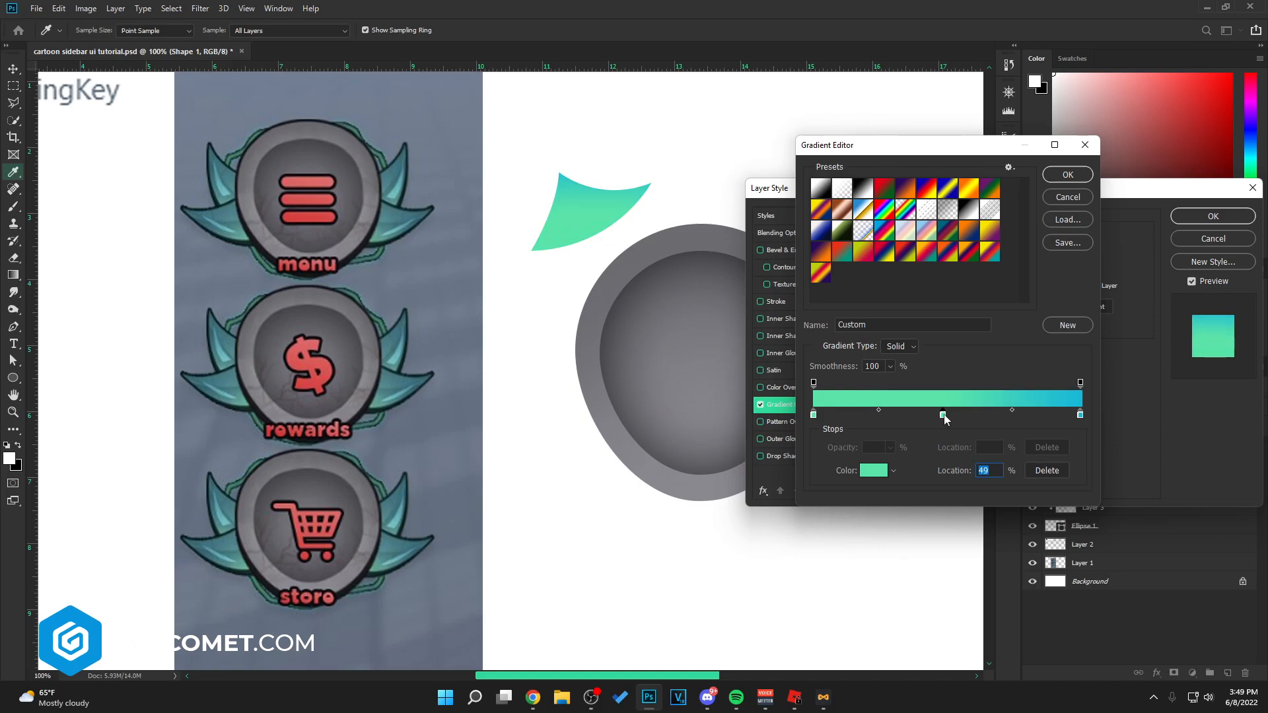
{"action": "double_click", "coordinate": [943, 415]}
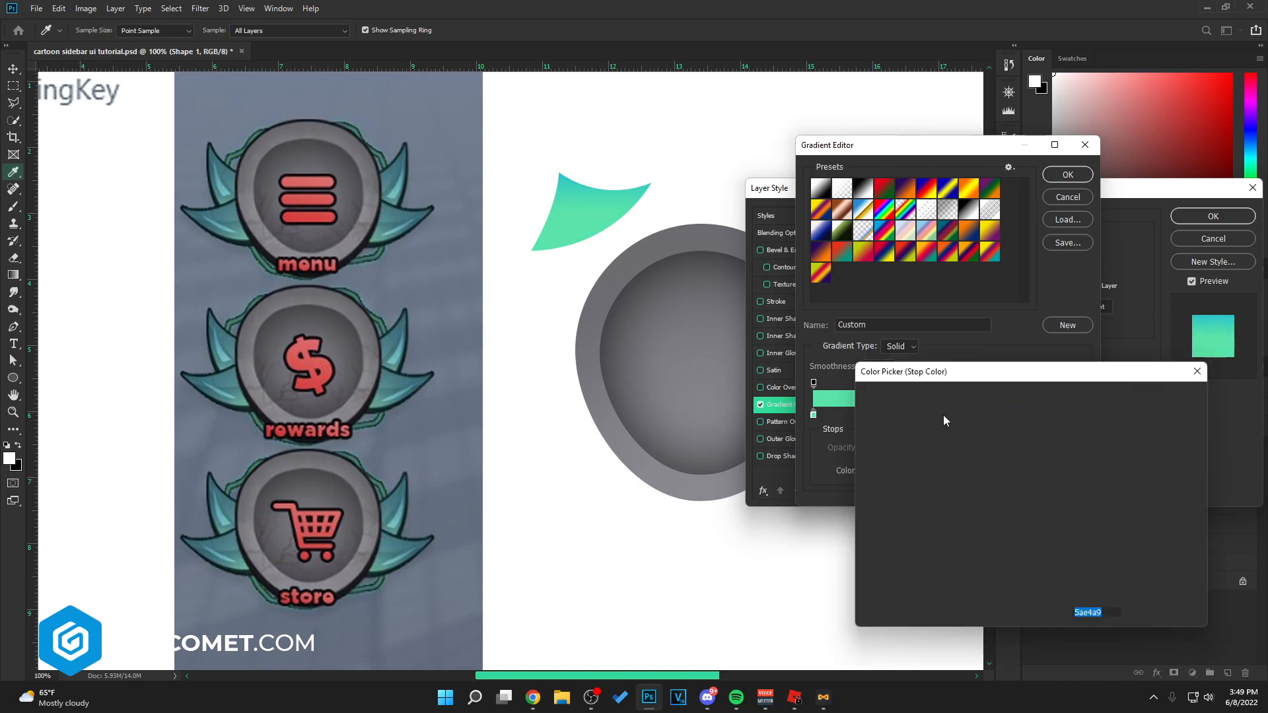
{"action": "left_click", "coordinate": [397, 219]}
{"action": "left_click", "coordinate": [1162, 396]}
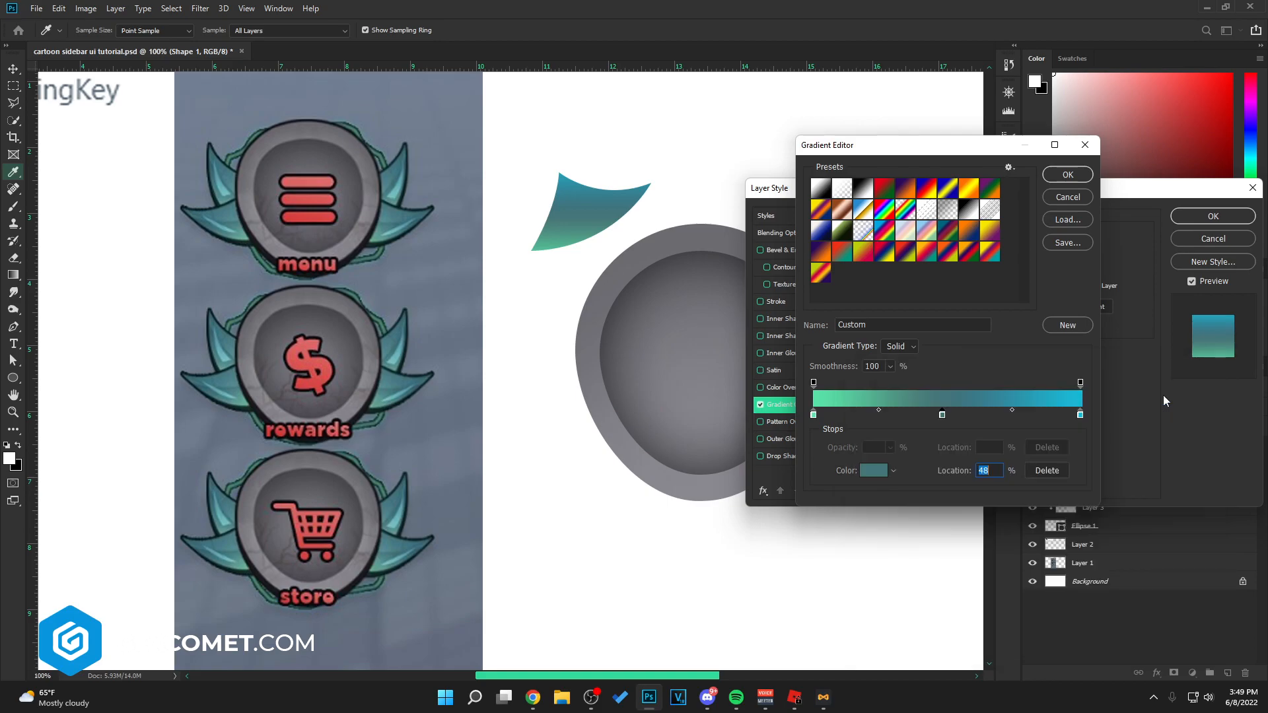
{"action": "double_click", "coordinate": [1080, 415]}
{"action": "left_click", "coordinate": [396, 211]}
{"action": "mouse_move", "coordinate": [1012, 415]}
{"action": "left_mouse_down"}
{"action": "mouse_move", "coordinate": [977, 448]}
{"action": "mouse_move", "coordinate": [978, 431]}
{"action": "left_mouse_up"}
{"action": "left_click", "coordinate": [1164, 396]}
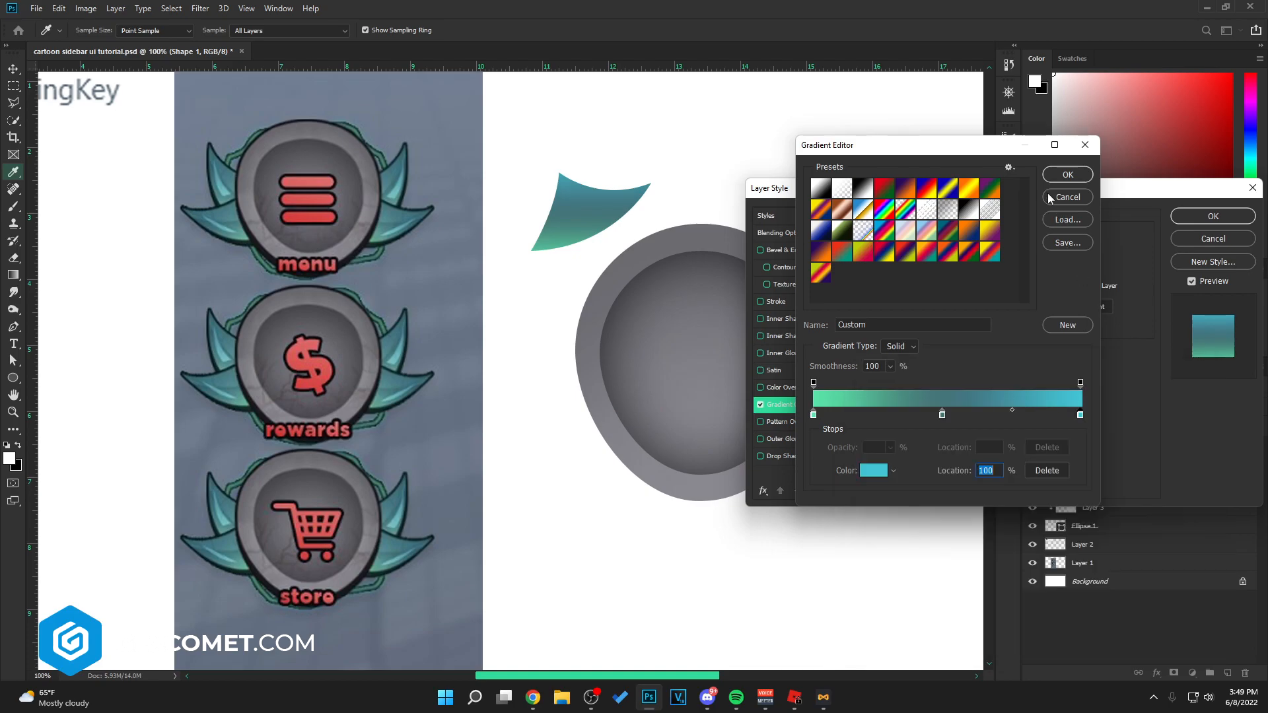
{"action": "left_click", "coordinate": [1069, 179]}
{"action": "left_click_drag", "start_coordinate": [986, 306], "coordinate": [997, 299]}
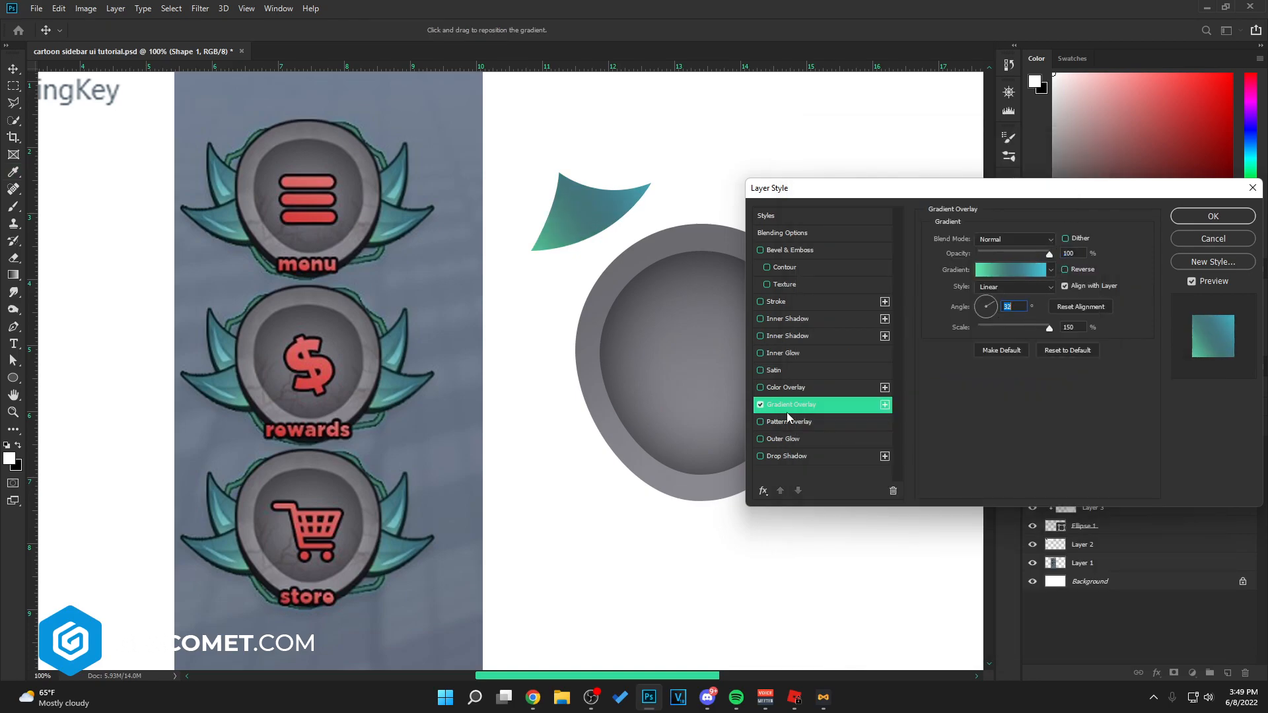
Add a hard-edged white (ffffff) Inner Shadow to the leaf with Overlay blending, 100% choke and 0 px size
{"action": "left_click", "coordinate": [796, 319]}
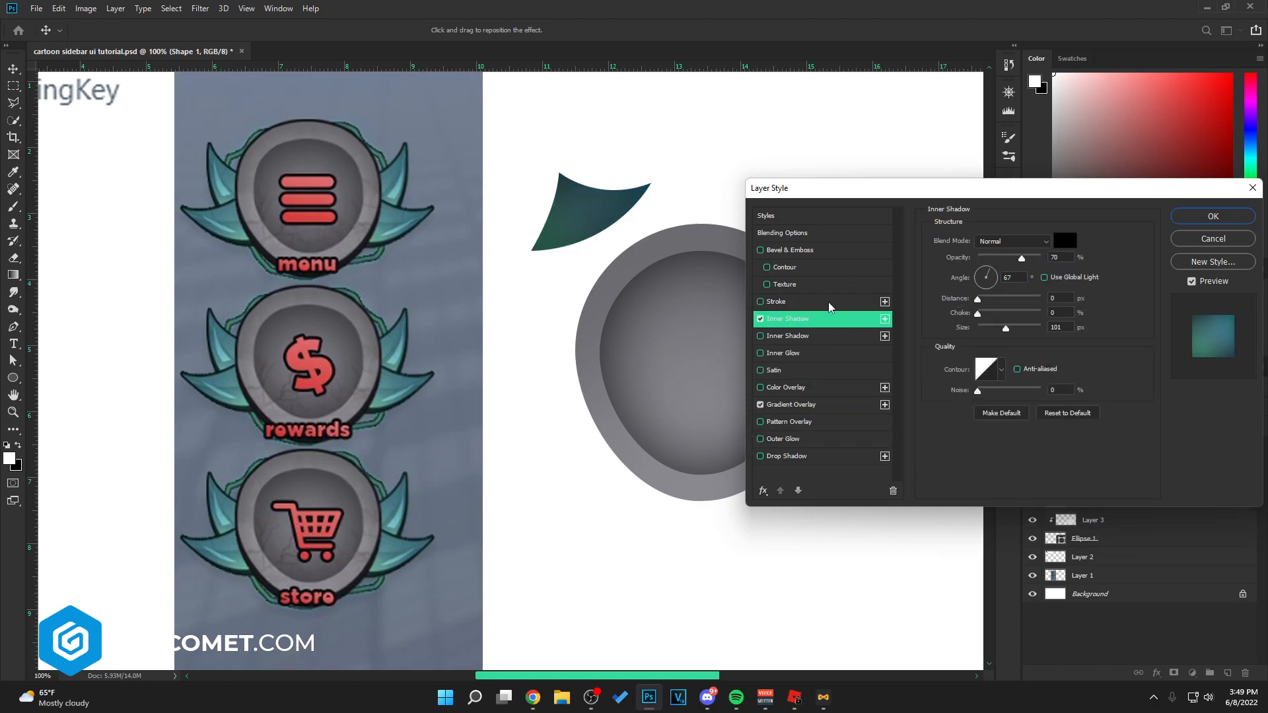
{"action": "left_click", "coordinate": [1064, 240]}
{"action": "type", "text": "ffffff"}
{"action": "left_click", "coordinate": [1167, 396]}
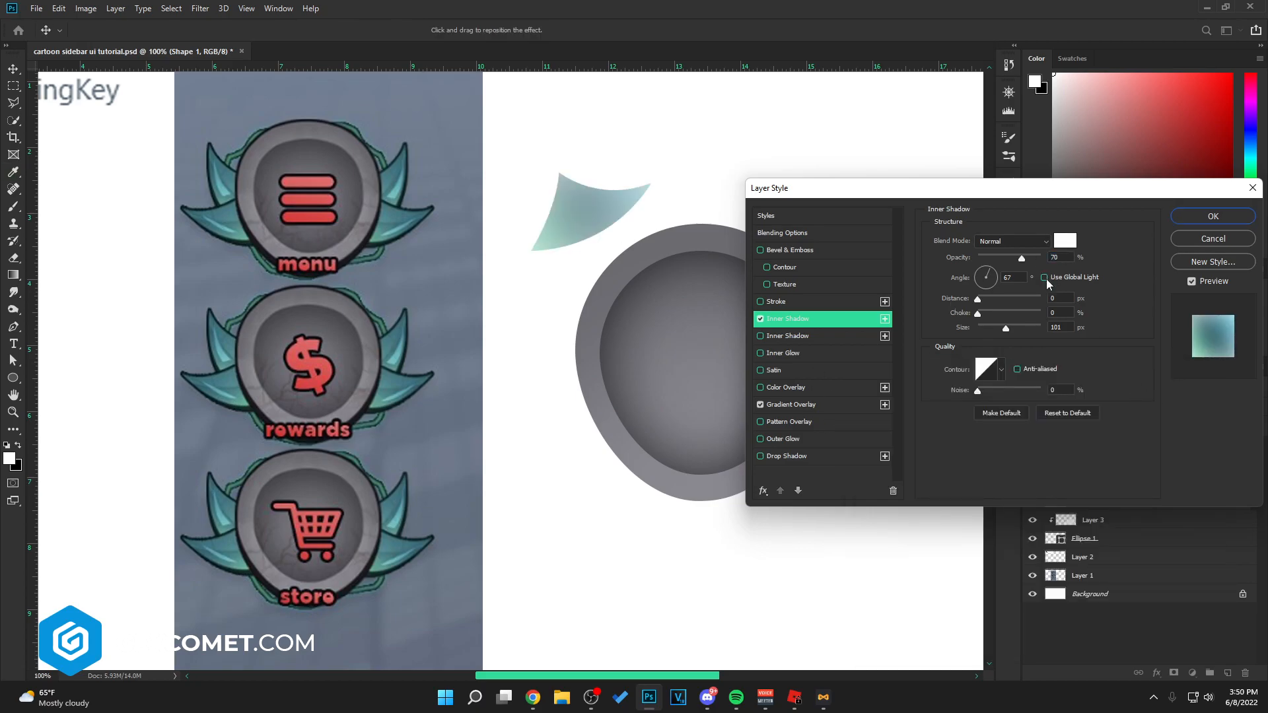
{"action": "left_click_drag", "start_coordinate": [1021, 259], "coordinate": [1043, 260]}
{"action": "mouse_move", "coordinate": [977, 313]}
{"action": "left_mouse_down"}
{"action": "mouse_move", "coordinate": [1043, 314]}
{"action": "mouse_move", "coordinate": [975, 328]}
{"action": "mouse_move", "coordinate": [1005, 299]}
{"action": "left_mouse_up"}
{"action": "left_click", "coordinate": [1021, 242]}
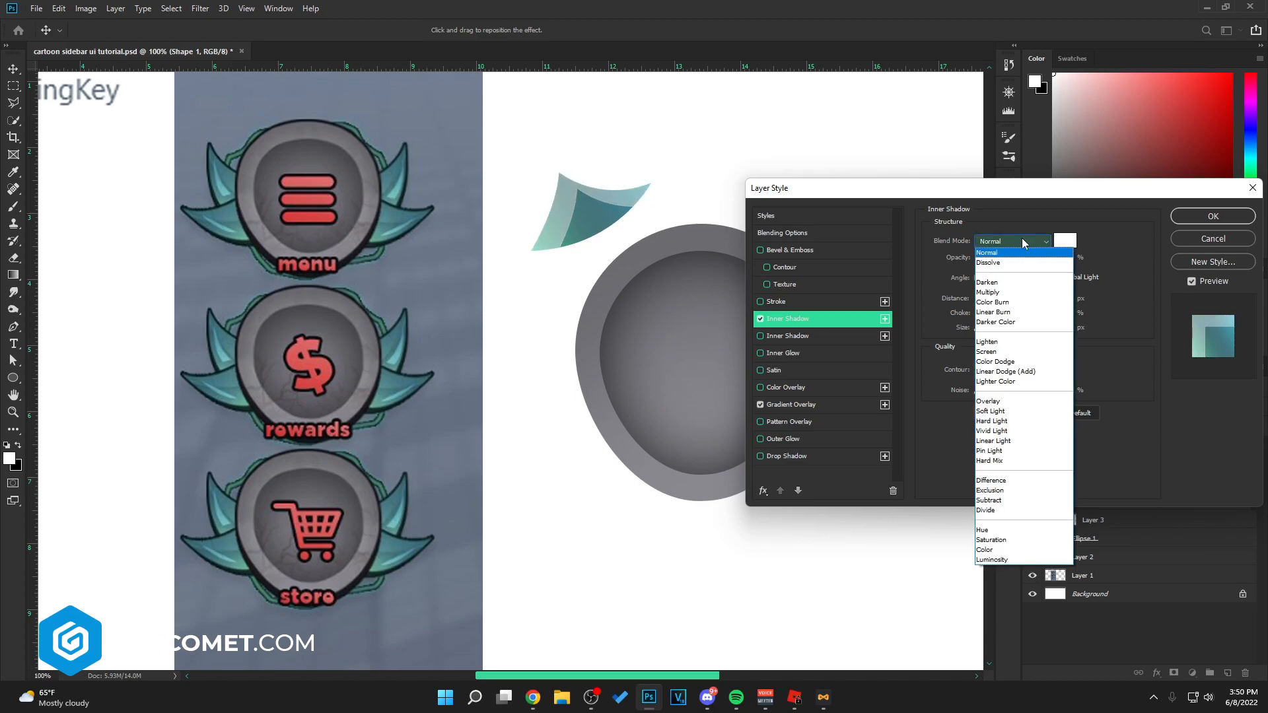
{"action": "left_click", "coordinate": [991, 401]}
Adjust the inner shadow's angle so its light band follows the leaf's upper edge, and reduce its distance and opacity
{"action": "left_click_drag", "start_coordinate": [1002, 303], "coordinate": [1012, 296]}
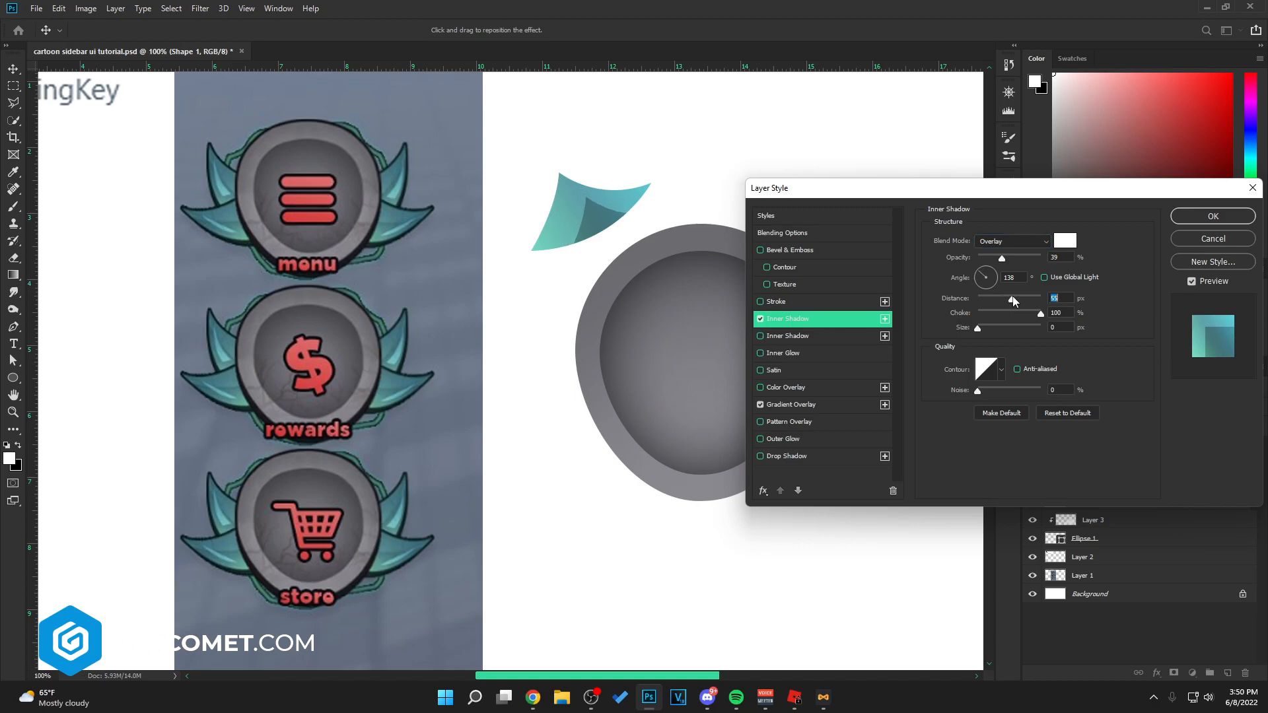
{"action": "left_click", "coordinate": [978, 280]}
{"action": "left_click_drag", "start_coordinate": [988, 268], "coordinate": [991, 268]}
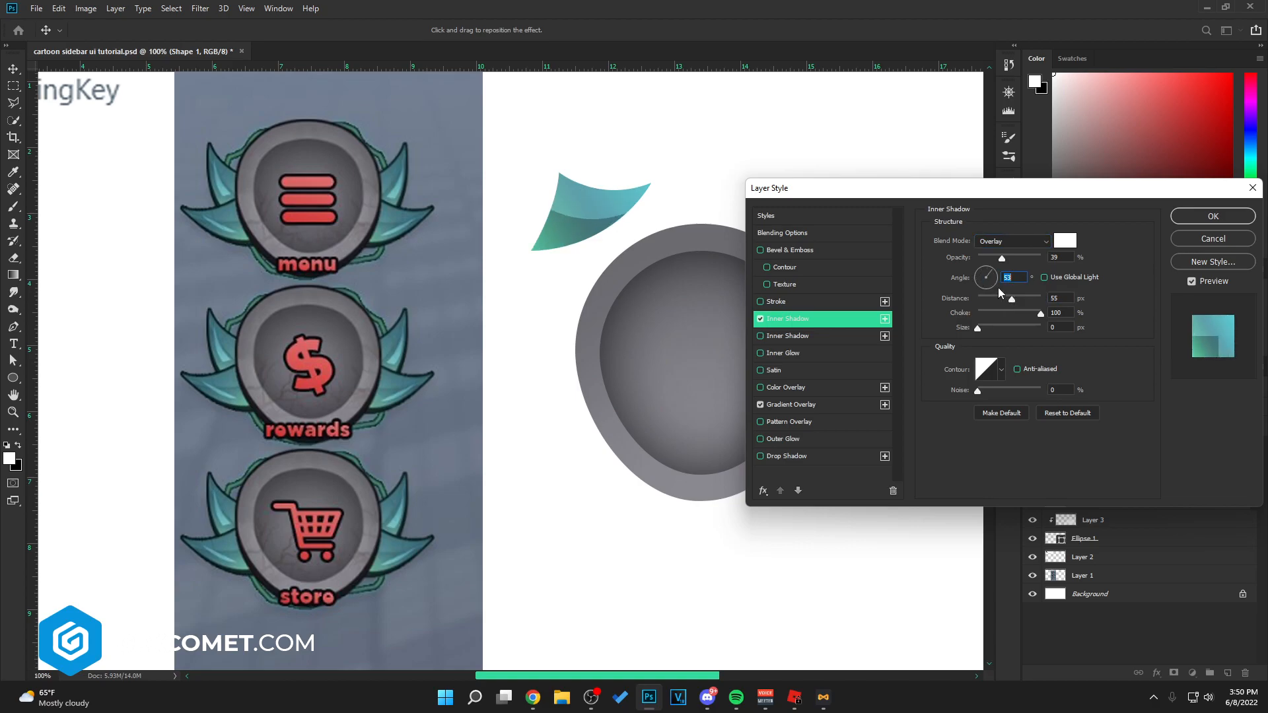
{"action": "left_click_drag", "start_coordinate": [1013, 299], "coordinate": [985, 259]}
Add a white Overlay Satin effect at 90° with 39 px distance, raise its opacity, and apply the leaf's layer style
{"action": "left_click", "coordinate": [791, 370]}
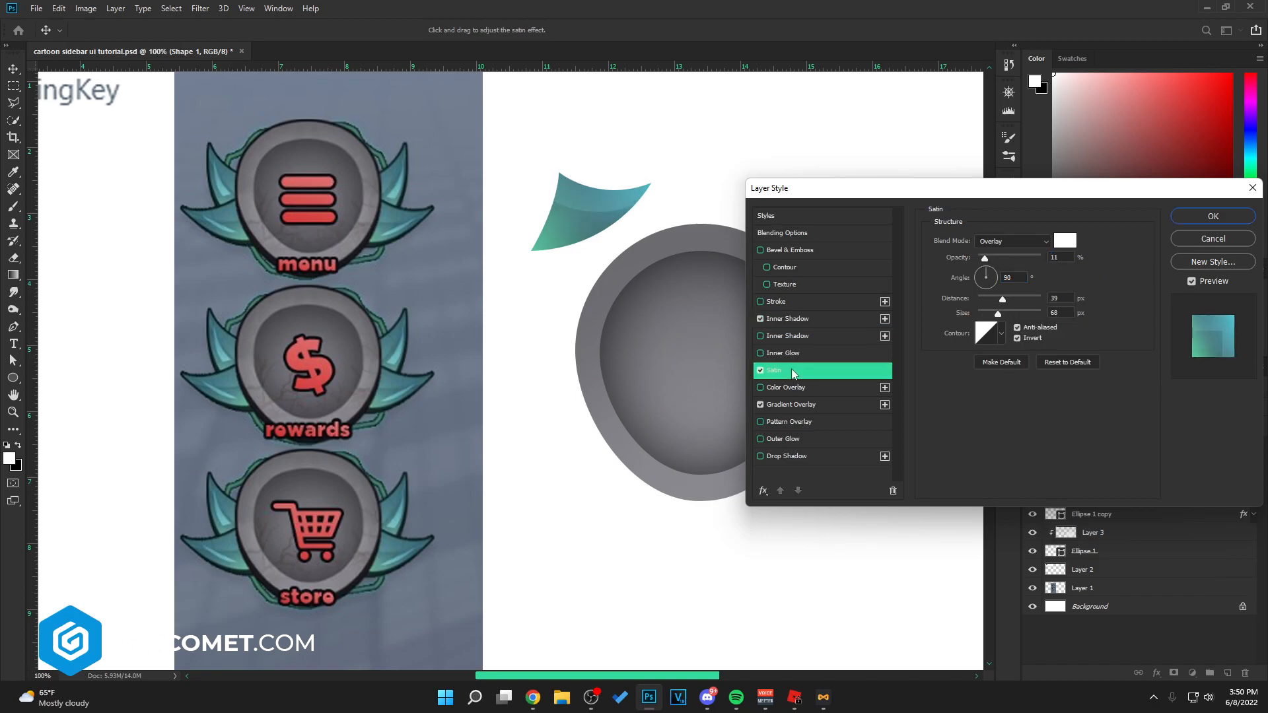
{"action": "left_click_drag", "start_coordinate": [985, 259], "coordinate": [994, 259]}
{"action": "left_click", "coordinate": [1213, 216]}
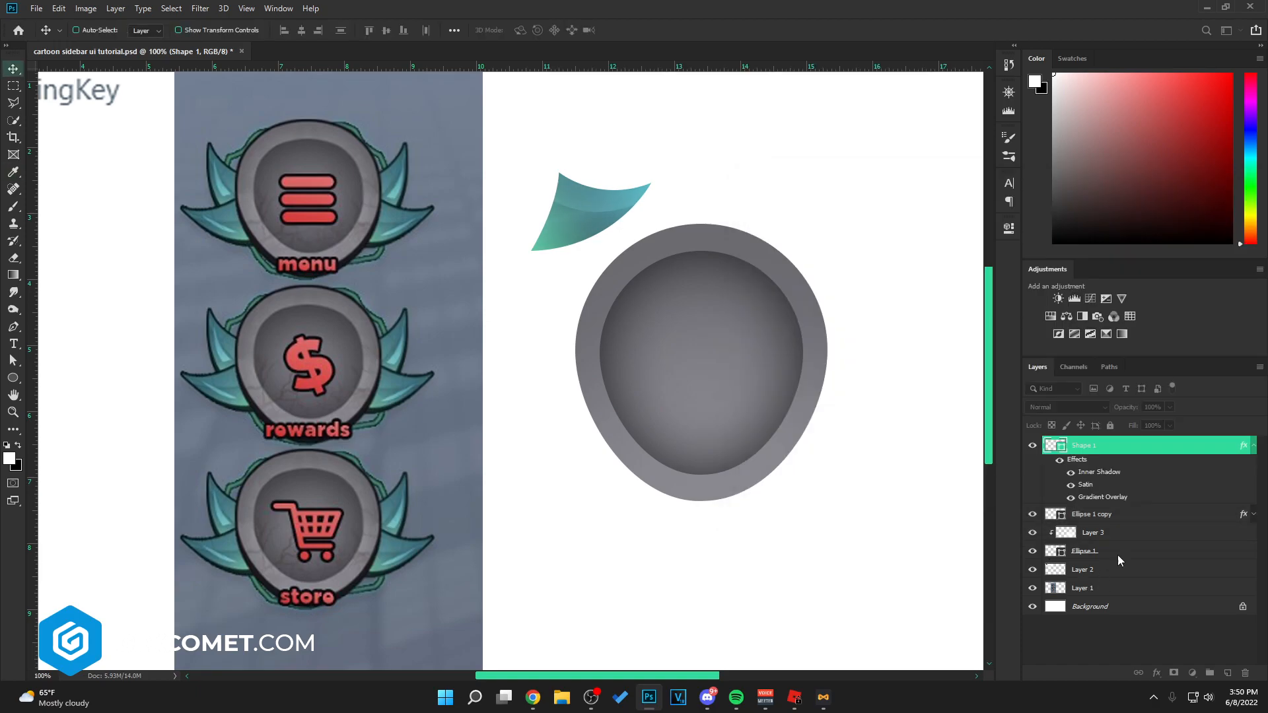
On a new layer, trace the thin highlight on the reference's lower right leaf with the Pen tool and move it onto the new leaf
{"action": "left_click", "coordinate": [1227, 672]}
{"action": "left_click", "coordinate": [13, 328]}
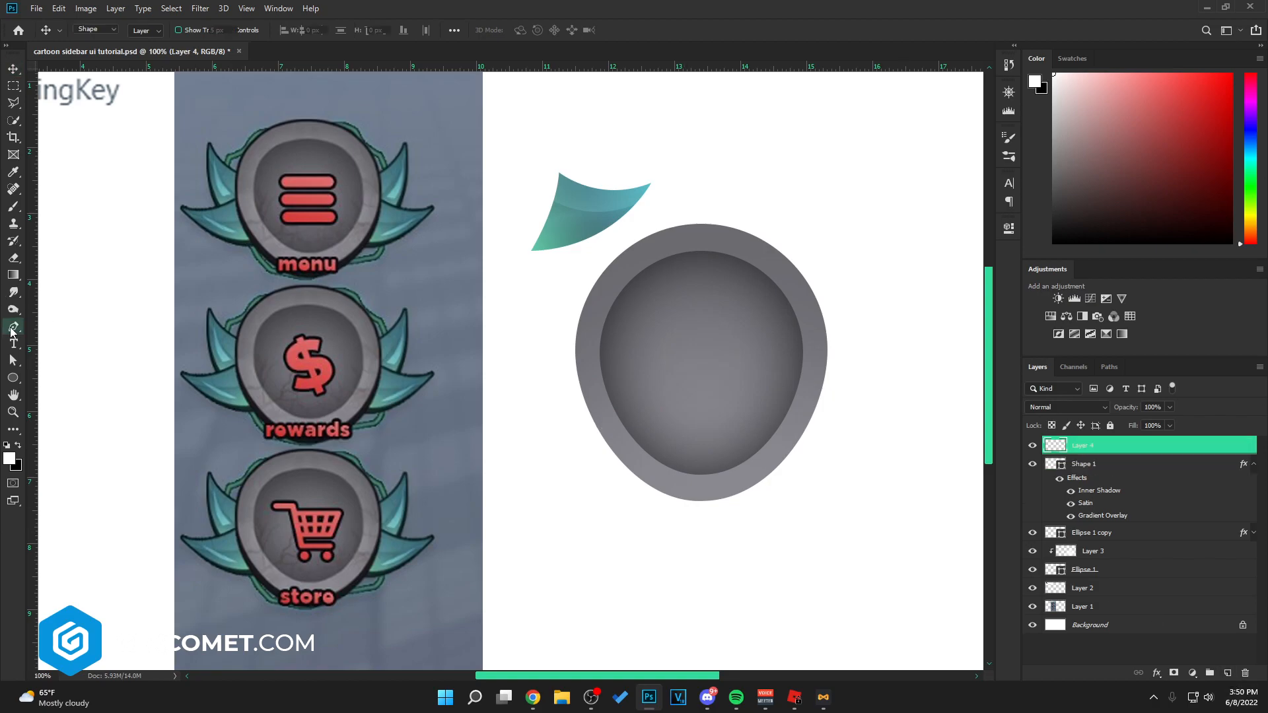
{"action": "left_click", "coordinate": [383, 234]}
{"action": "left_click", "coordinate": [414, 220]}
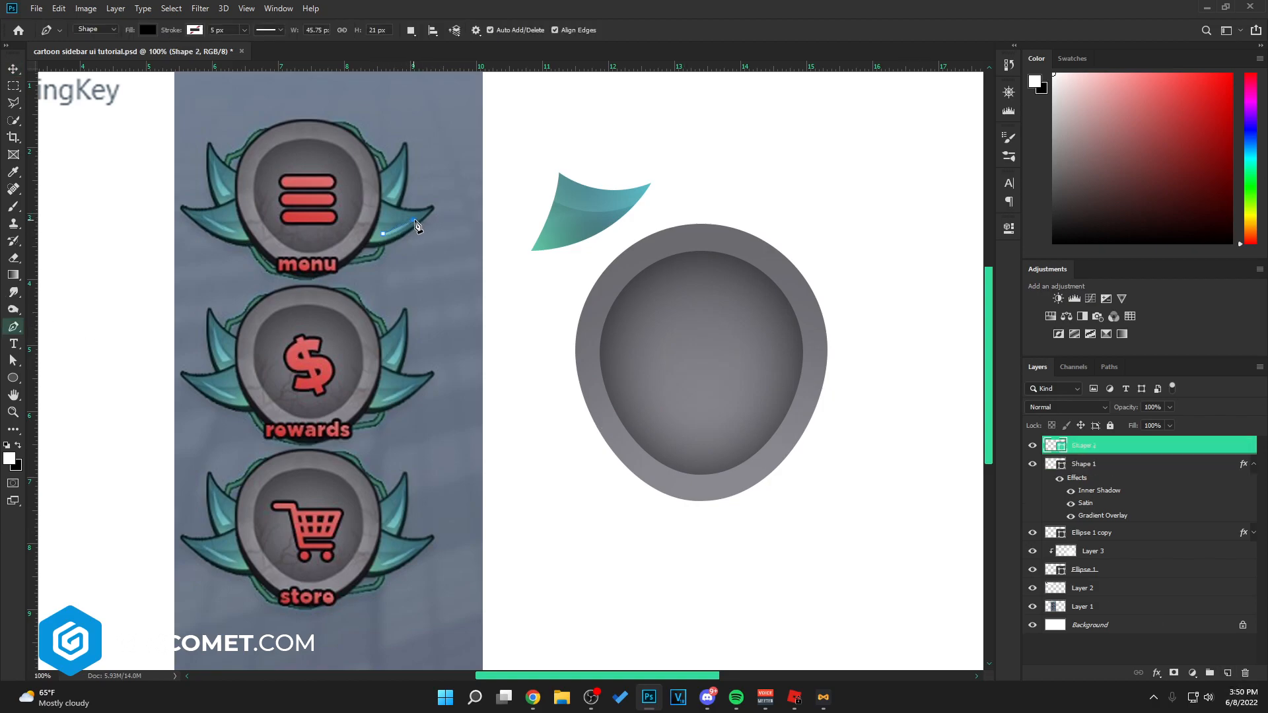
{"action": "left_click", "coordinate": [382, 234]}
{"action": "key", "text": "v"}
{"action": "left_click_drag", "start_coordinate": [482, 235], "coordinate": [659, 233]}
Fill the highlight with light teal sampled from the reference leaf, then enlarge it and fit it along the leaf's lower edge
{"action": "double_click", "coordinate": [1055, 448]}
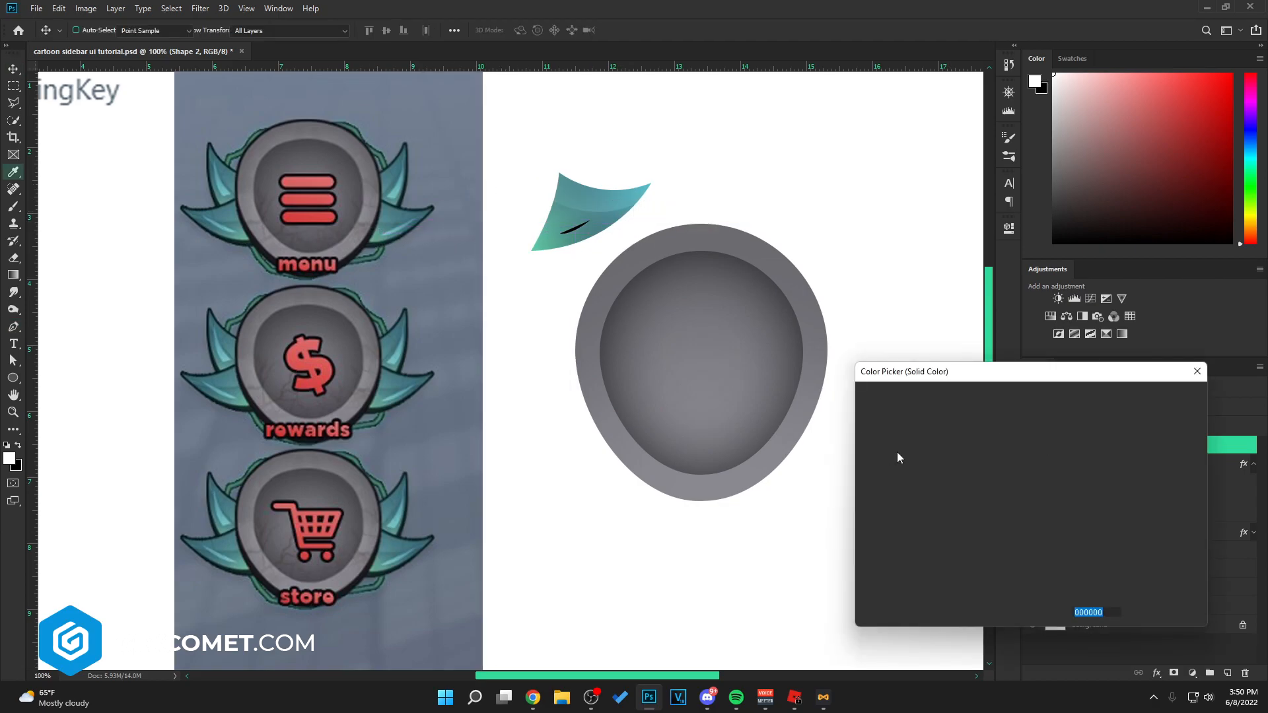
{"action": "left_click_drag", "start_coordinate": [889, 421], "coordinate": [861, 400]}
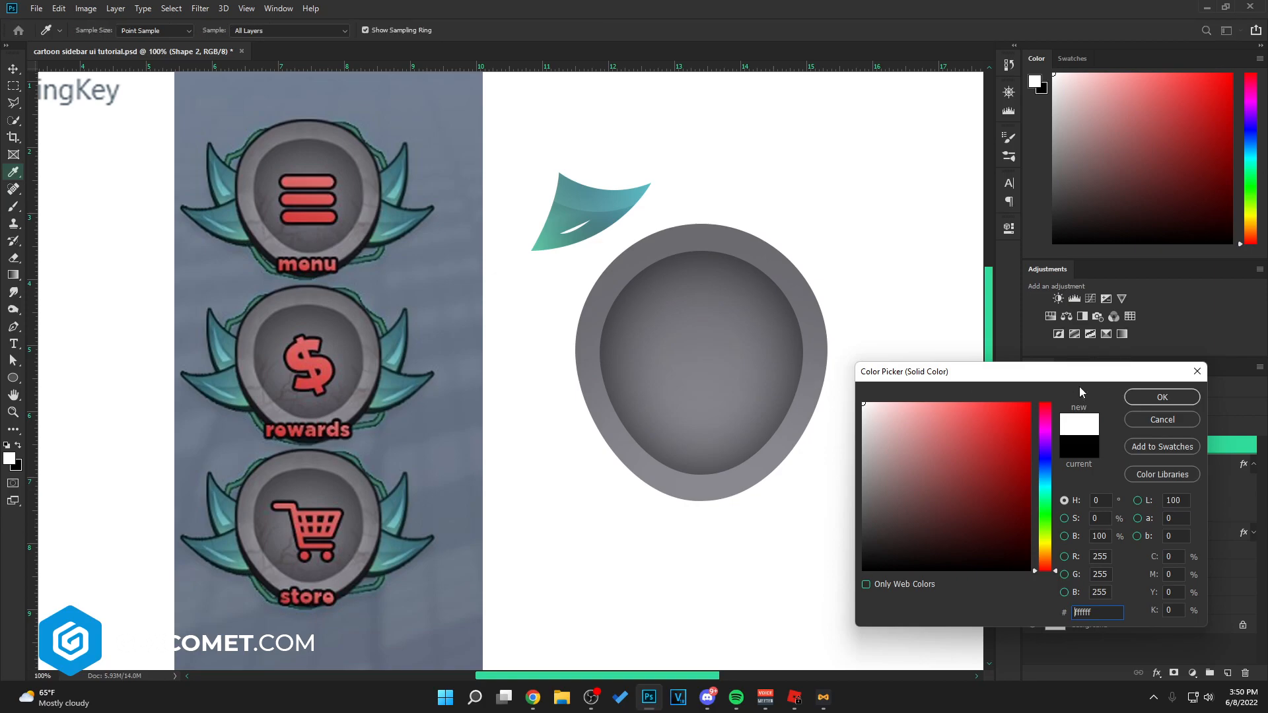
{"action": "left_click", "coordinate": [399, 224]}
{"action": "left_click", "coordinate": [1182, 403]}
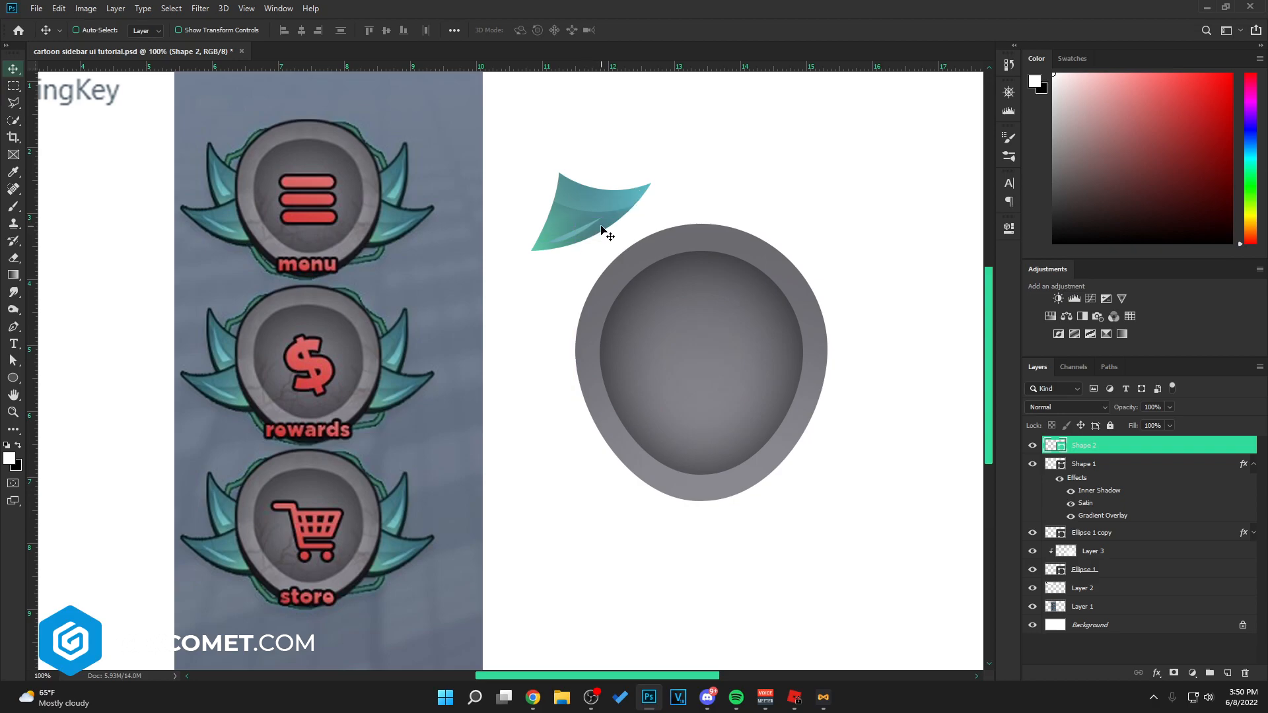
{"action": "key", "text": "ctrl+t"}
{"action": "key", "text": "Return"}
{"action": "left_click_drag", "start_coordinate": [618, 227], "coordinate": [627, 220]}
Group the leaf with its highlight, then move and transform the group to fit the egg's lower right side
{"action": "left_click", "coordinate": [1254, 464]}
{"action": "left_click", "coordinate": [1167, 467], "text": "shift"}
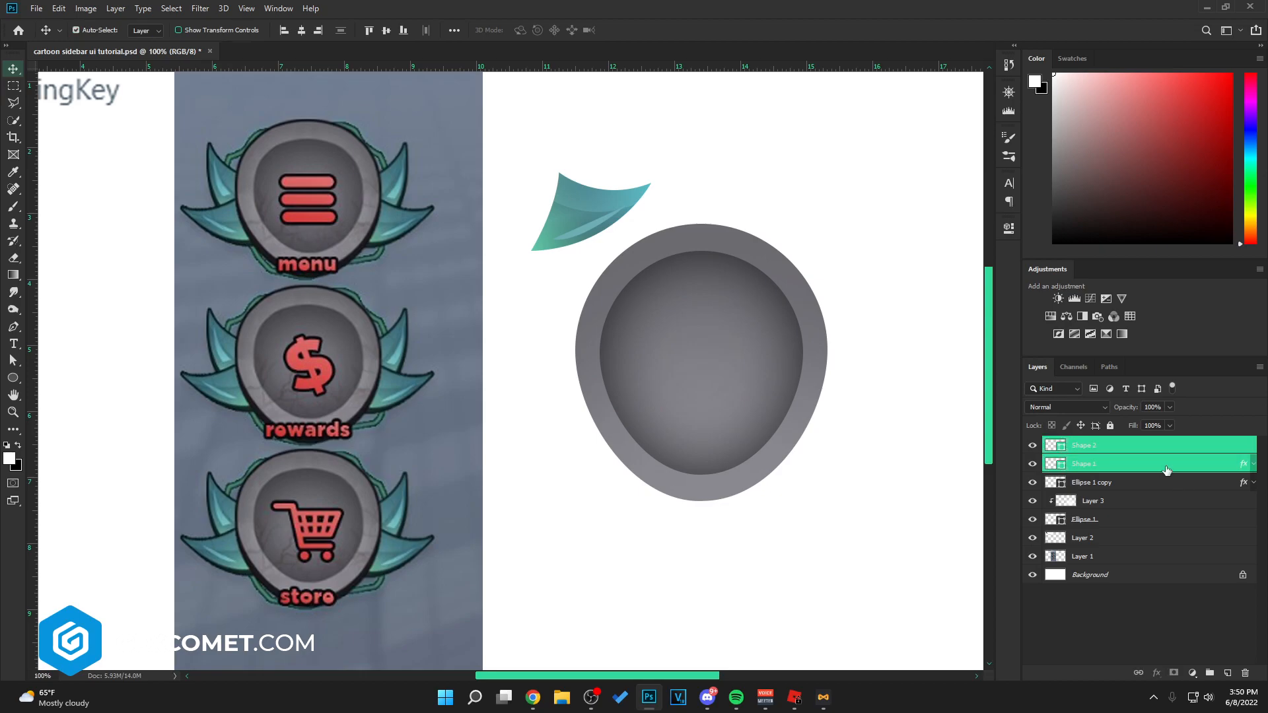
{"action": "key", "text": "ctrl+g"}
{"action": "left_click_drag", "start_coordinate": [552, 235], "coordinate": [833, 408]}
{"action": "key", "text": "ctrl+minus"}
{"action": "key", "text": "ctrl+t"}
{"action": "left_click_drag", "start_coordinate": [815, 357], "coordinate": [825, 361]}
{"action": "key", "text": "Return"}
Duplicate the leaf group as a smaller, upright upper right leaf and stack both groups below Ellipse 1
{"action": "left_click_drag", "start_coordinate": [1150, 505], "coordinate": [1150, 507]}
{"action": "left_click_drag", "start_coordinate": [829, 437], "coordinate": [796, 242]}
{"action": "key", "text": "ctrl+t"}
{"action": "key", "text": "Return"}
{"action": "left_click_drag", "start_coordinate": [815, 305], "coordinate": [805, 321]}
{"action": "left_click", "coordinate": [1097, 521], "text": "shift"}
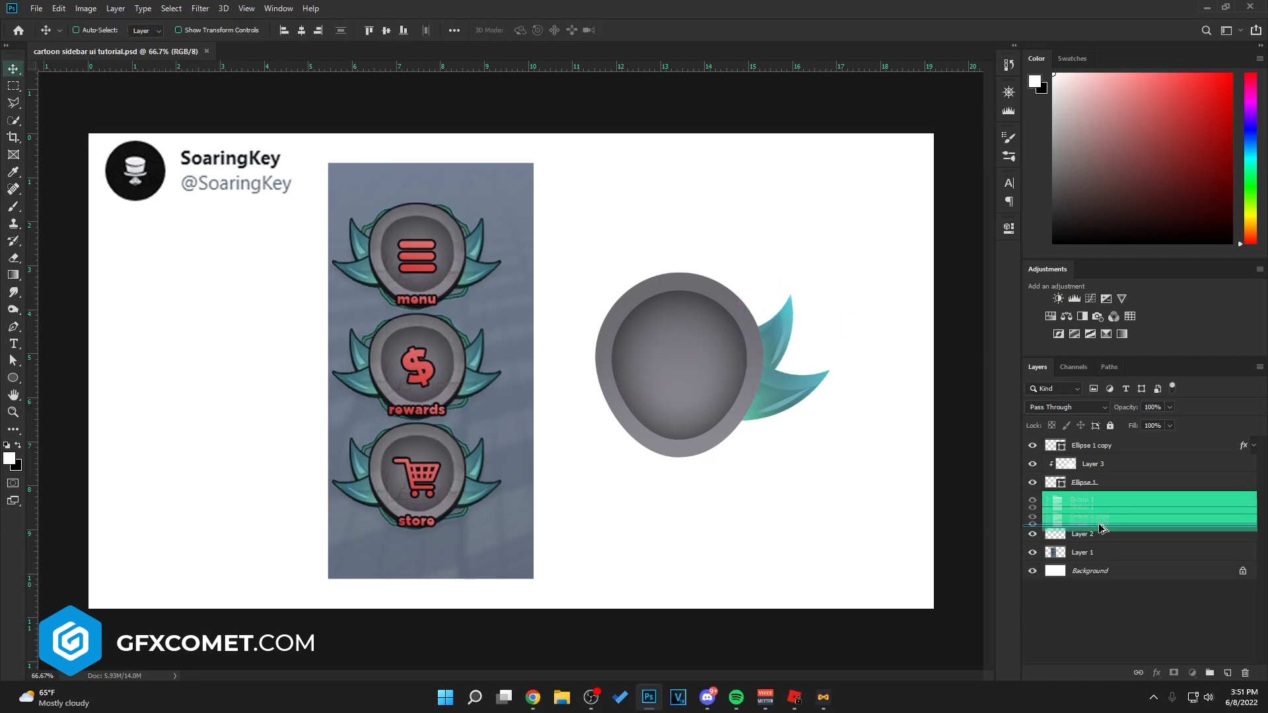
Duplicate both leaf groups, flip the copies horizontally, and place them on the egg's left side
{"action": "key", "text": "ctrl+j"}
{"action": "key", "text": "ctrl+t"}
{"action": "right_click", "coordinate": [669, 362]}
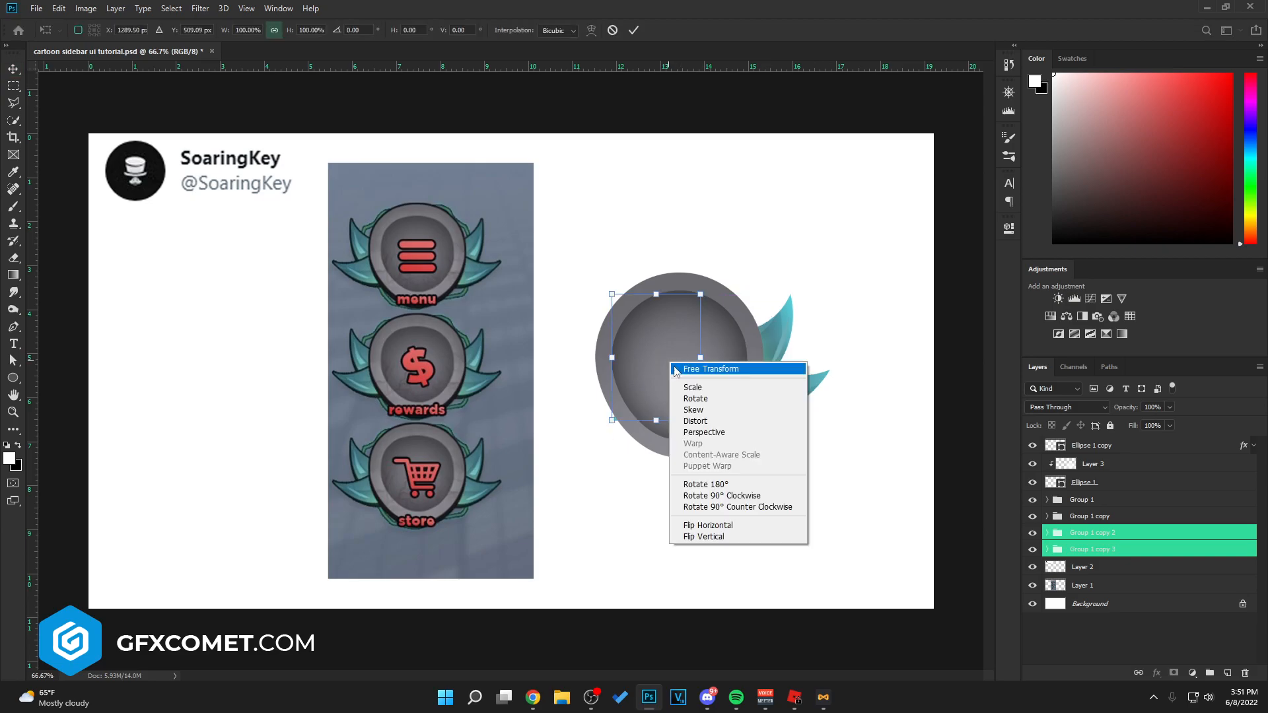
{"action": "left_click", "coordinate": [750, 526]}
{"action": "key", "text": "Return"}
{"action": "left_click_drag", "start_coordinate": [732, 386], "coordinate": [648, 382]}
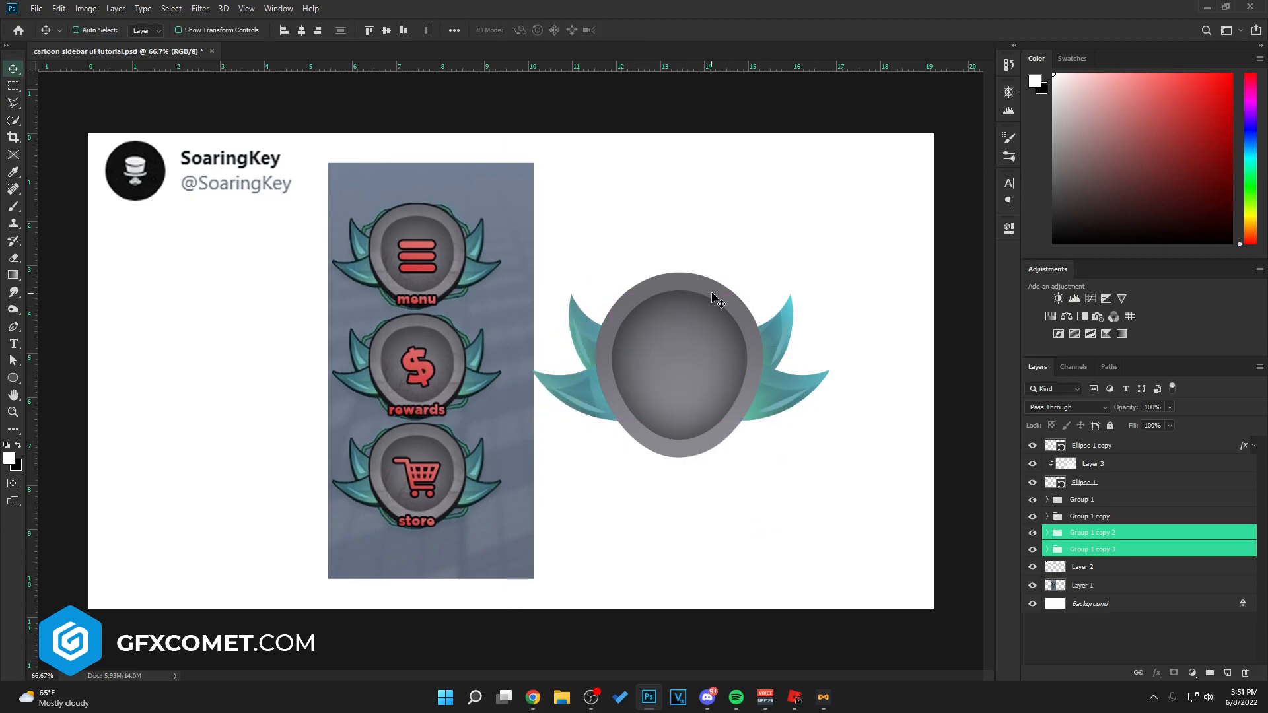
Paste the cracked stone texture above Ellipse 1, clip it to the egg shape, and position it over the egg
{"action": "key", "text": "ctrl+1"}
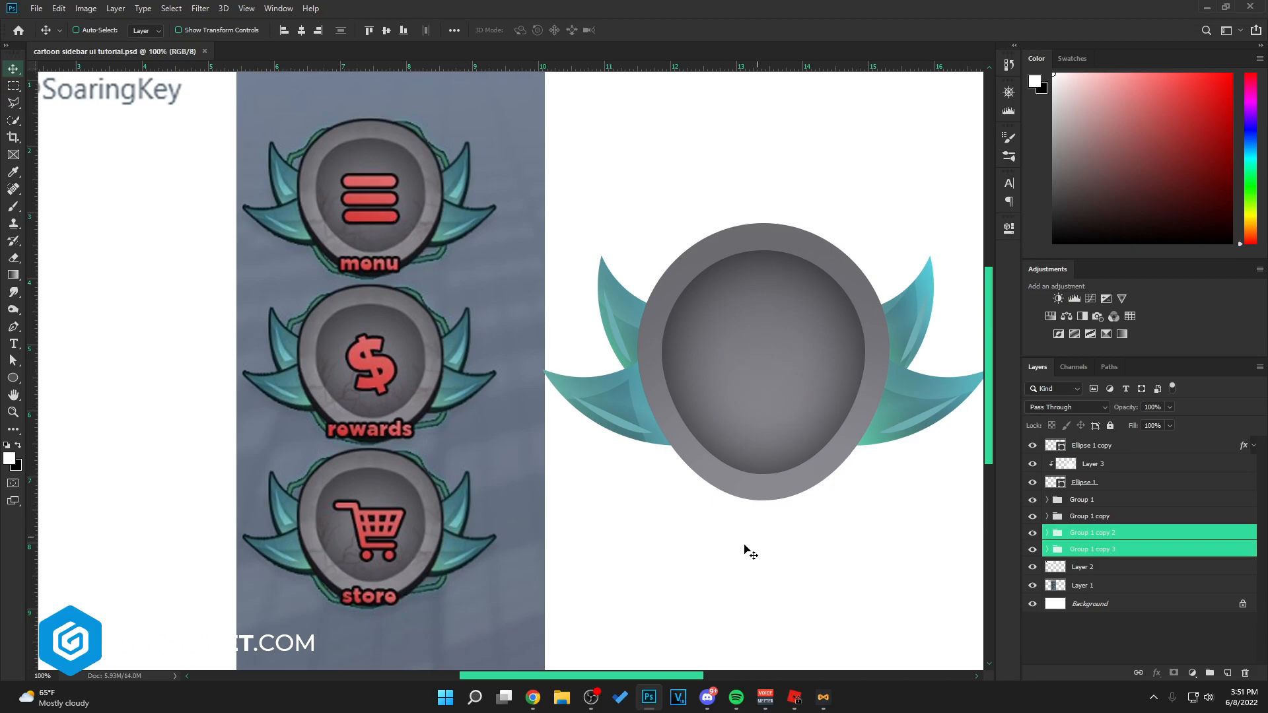
{"action": "left_click", "coordinate": [1032, 484]}
{"action": "left_click", "coordinate": [1032, 484]}
{"action": "left_click", "coordinate": [1092, 486]}
{"action": "key", "text": "ctrl+v"}
{"action": "left_click_drag", "start_coordinate": [831, 388], "coordinate": [800, 379]}
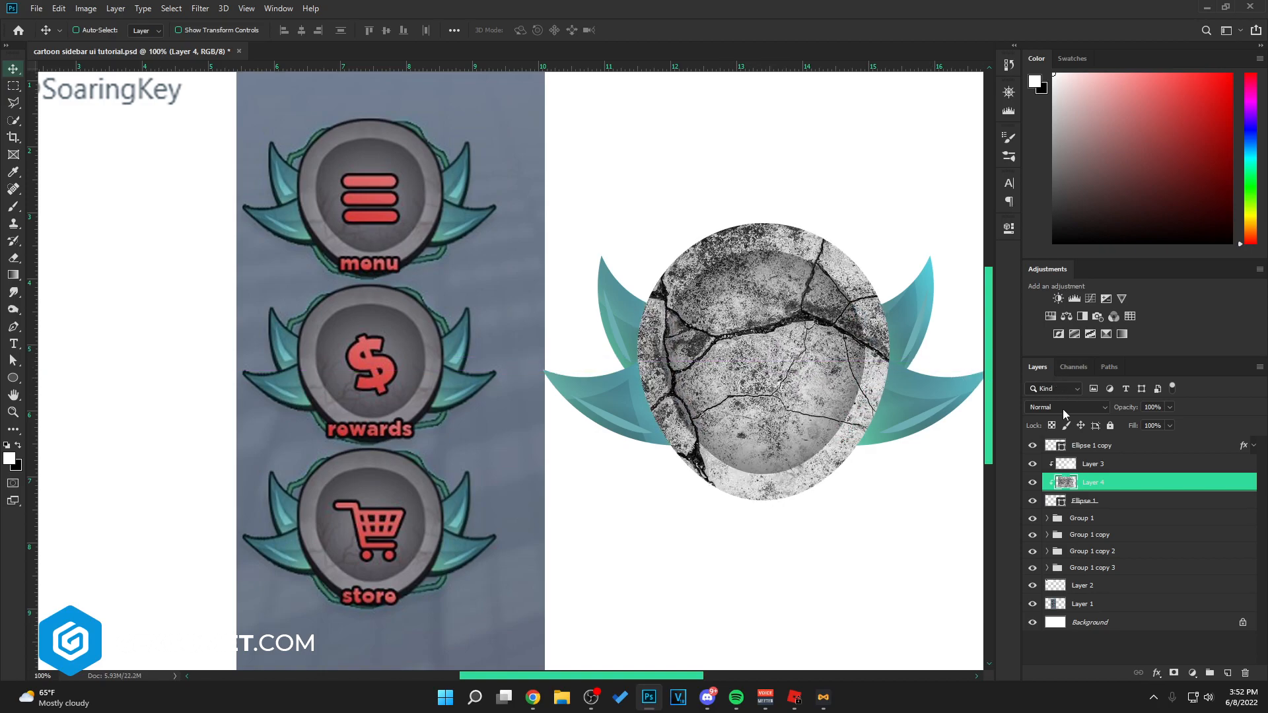
Set the stone texture to Soft Light blending, then scale it down and reposition it over the egg
{"action": "left_click", "coordinate": [1063, 410]}
{"action": "left_click", "coordinate": [1041, 522]}
{"action": "left_click_drag", "start_coordinate": [851, 462], "coordinate": [845, 435]}
{"action": "key", "text": "ctrl+t"}
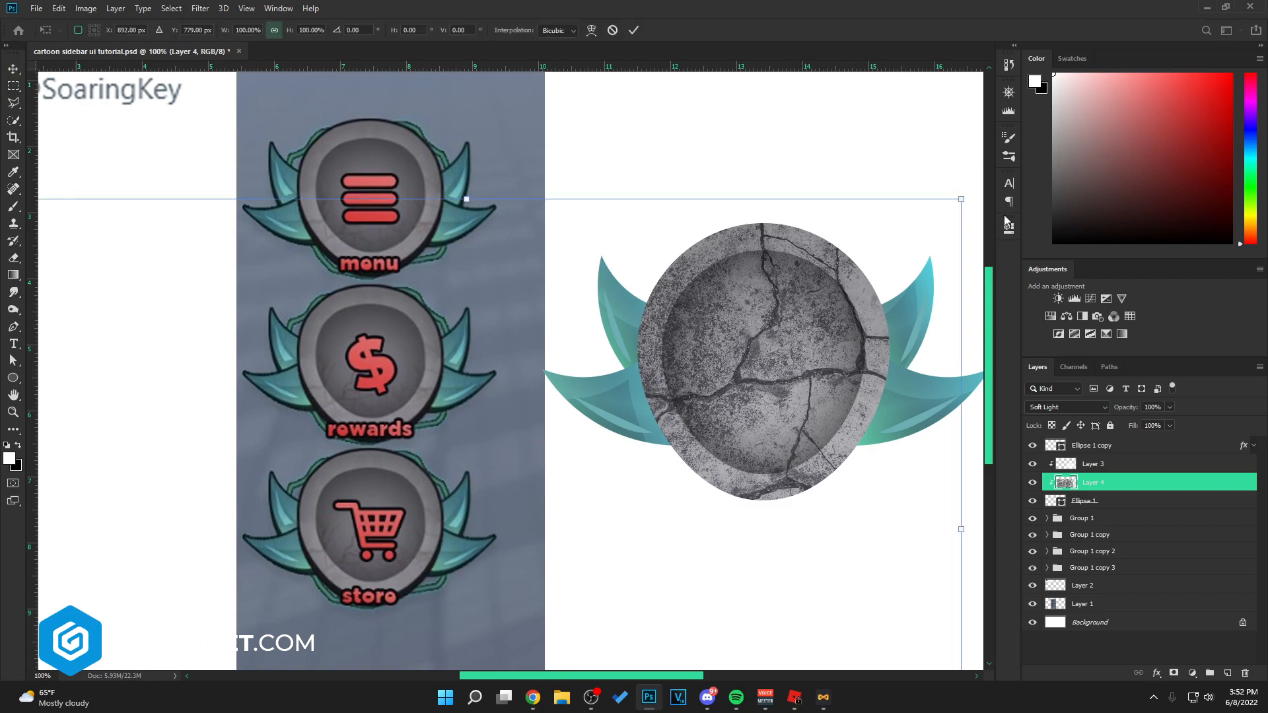
{"action": "mouse_move", "coordinate": [960, 200]}
{"action": "left_mouse_down"}
{"action": "mouse_move", "coordinate": [651, 410]}
{"action": "mouse_move", "coordinate": [911, 330]}
{"action": "mouse_move", "coordinate": [905, 312]}
{"action": "mouse_move", "coordinate": [931, 306]}
{"action": "mouse_move", "coordinate": [983, 247]}
{"action": "left_mouse_up"}
{"action": "key", "text": "Return"}
{"action": "left_click_drag", "start_coordinate": [883, 358], "coordinate": [883, 323]}
Soften the cracks across the egg's center and rim using the Eraser at 58% opacity with progressively smaller brush sizes
{"action": "key", "text": "e"}
{"action": "key", "text": "bracketleft"}
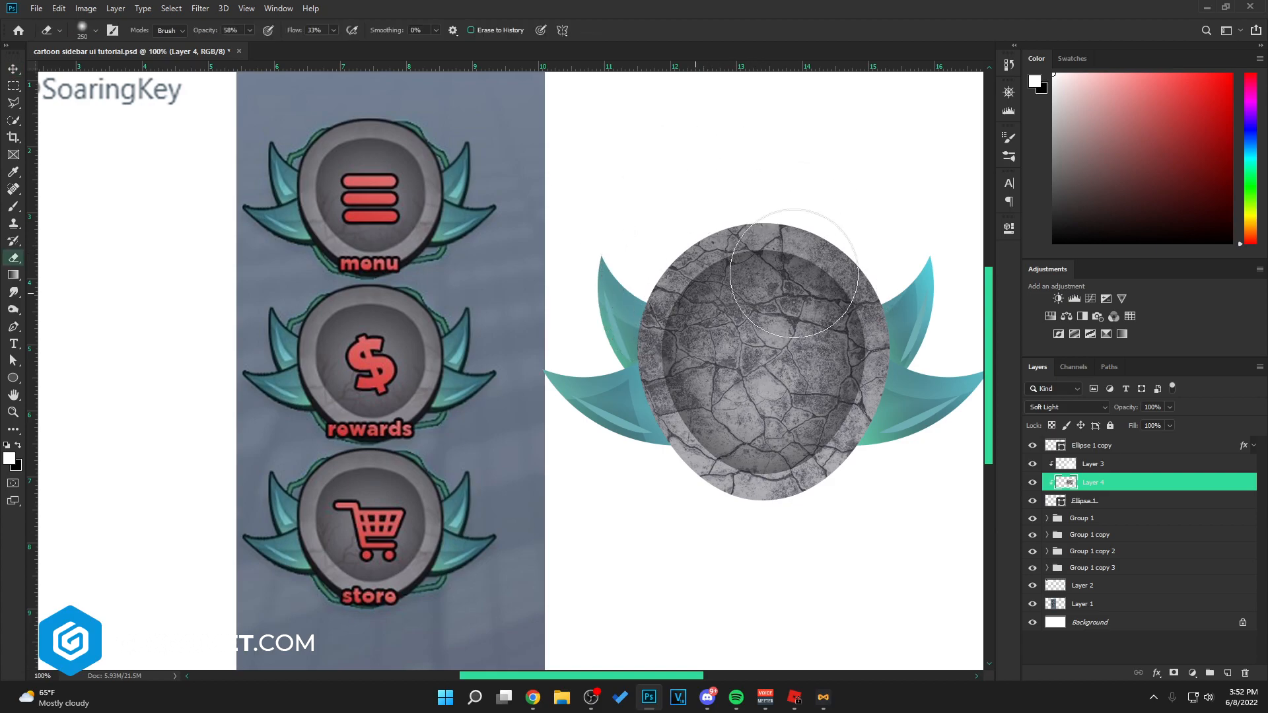
{"action": "mouse_move", "coordinate": [736, 331]}
{"action": "left_mouse_down"}
{"action": "mouse_move", "coordinate": [860, 305]}
{"action": "mouse_move", "coordinate": [739, 332]}
{"action": "mouse_move", "coordinate": [761, 317]}
{"action": "left_mouse_up"}
{"action": "key", "text": "bracketleft"}
{"action": "key", "text": "bracketleft"}
{"action": "mouse_move", "coordinate": [623, 416]}
{"action": "left_mouse_down"}
{"action": "mouse_move", "coordinate": [786, 441]}
{"action": "mouse_move", "coordinate": [533, 453]}
{"action": "mouse_move", "coordinate": [642, 531]}
{"action": "mouse_move", "coordinate": [621, 461]}
{"action": "mouse_move", "coordinate": [988, 281]}
{"action": "mouse_move", "coordinate": [885, 418]}
{"action": "left_mouse_up"}
{"action": "key", "text": "v"}
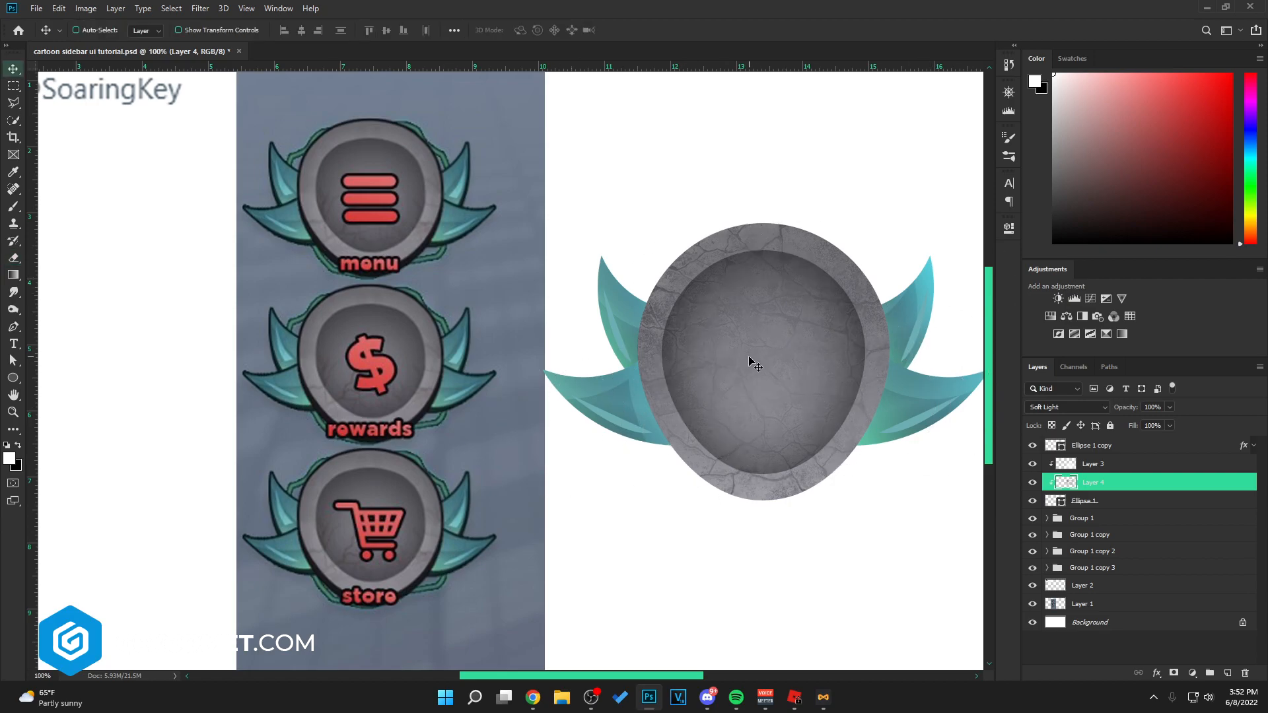
Scale the erased stone texture down slightly over the egg
{"action": "key", "text": "ctrl+minus"}
{"action": "key", "text": "ctrl+plus"}
{"action": "key", "text": "ctrl+t"}
{"action": "left_click_drag", "start_coordinate": [540, 212], "coordinate": [552, 219]}
{"action": "key", "text": "Return"}
Add a black 4 px outside Stroke at 100% opacity to Ellipse 1
{"action": "left_click", "coordinate": [1033, 501]}
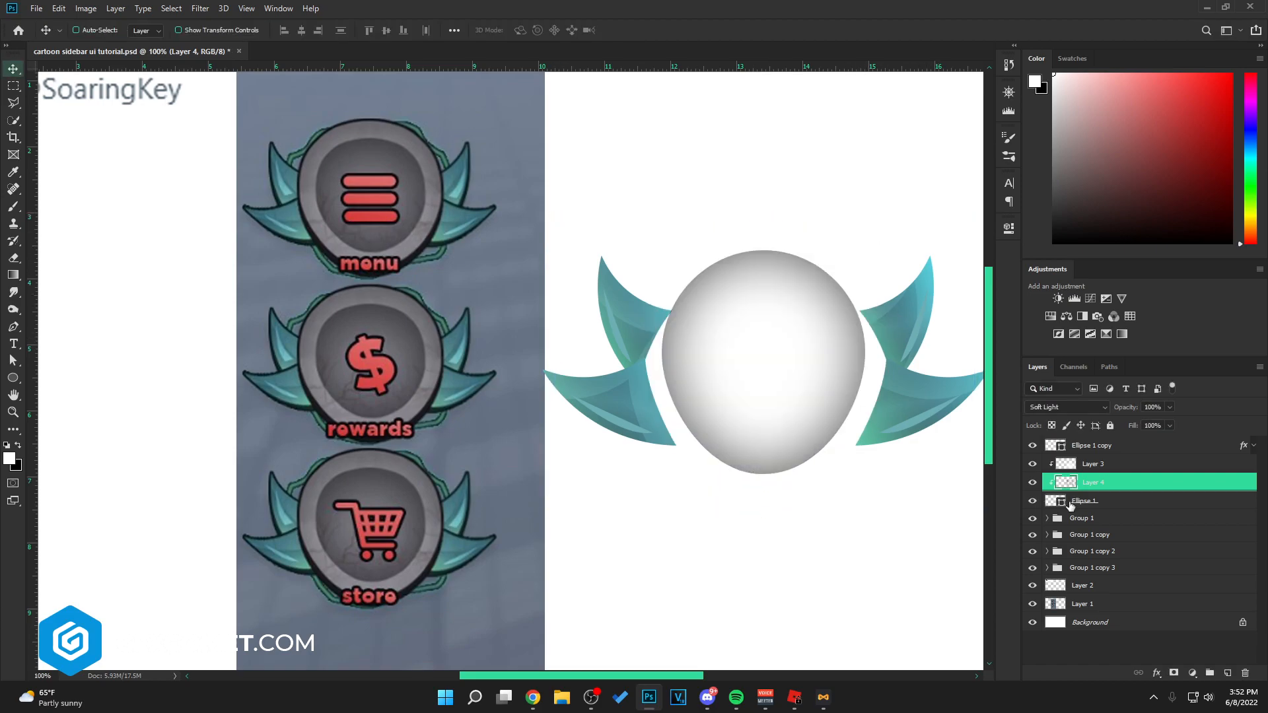
{"action": "left_click", "coordinate": [1033, 501]}
{"action": "left_click", "coordinate": [1115, 507]}
{"action": "right_click", "coordinate": [1157, 508]}
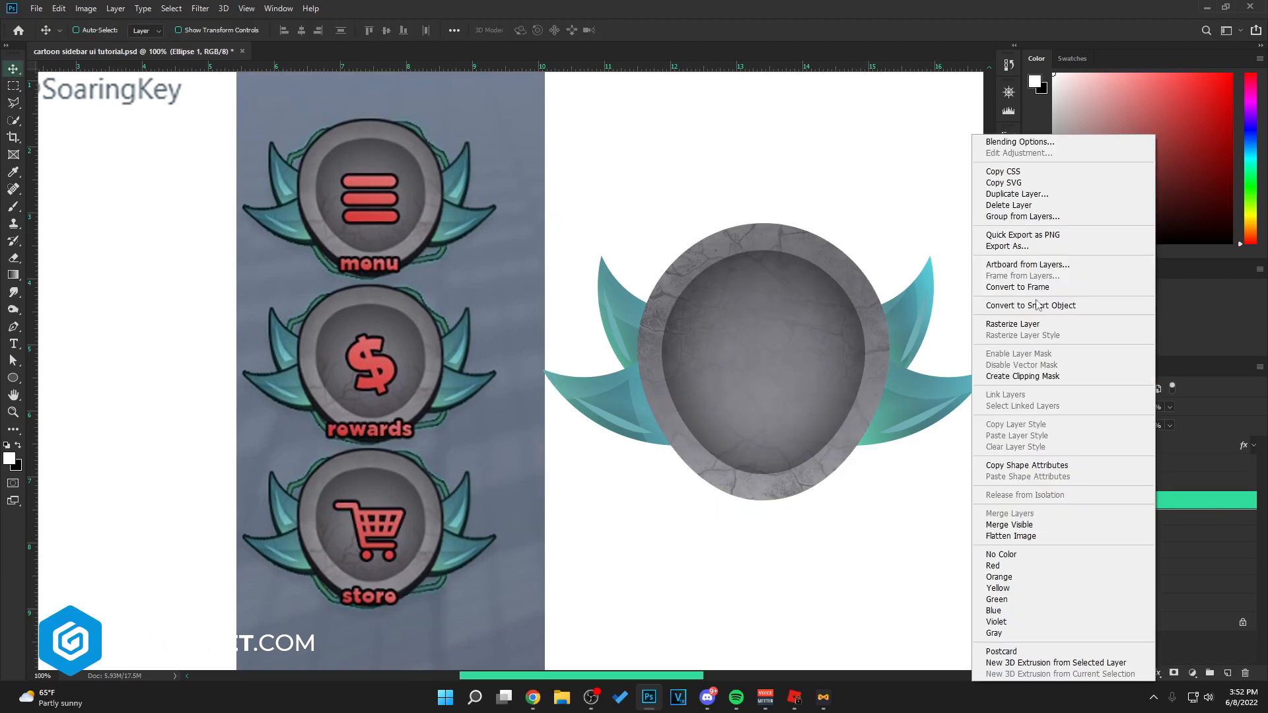
{"action": "left_click", "coordinate": [1031, 141]}
{"action": "mouse_move", "coordinate": [872, 190]}
{"action": "left_mouse_down"}
{"action": "mouse_move", "coordinate": [1091, 196]}
{"action": "mouse_move", "coordinate": [1063, 200]}
{"action": "left_mouse_up"}
{"action": "left_click", "coordinate": [845, 304]}
{"action": "left_click_drag", "start_coordinate": [1105, 243], "coordinate": [1101, 243]}
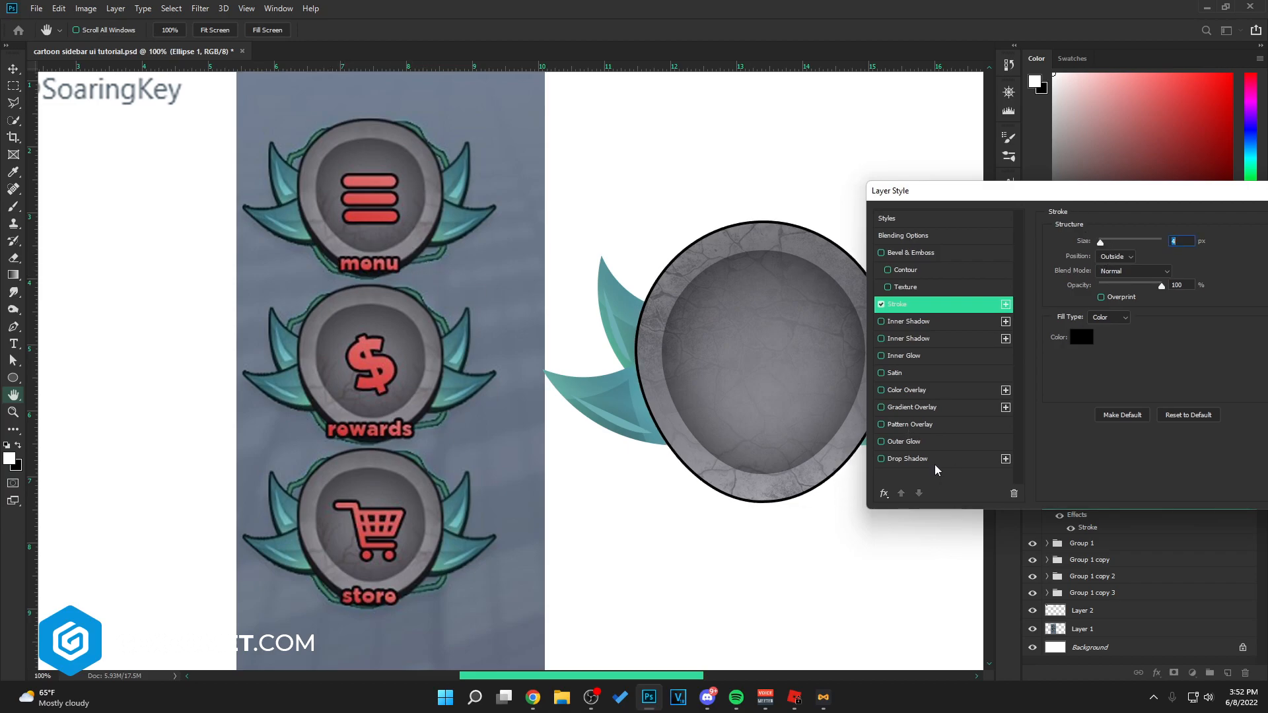
Add a drop shadow to Ellipse 1 with a 90° angle, 17 px distance, 100% spread and 0 px size
{"action": "left_click", "coordinate": [975, 460]}
{"action": "left_click_drag", "start_coordinate": [1133, 278], "coordinate": [1124, 277]}
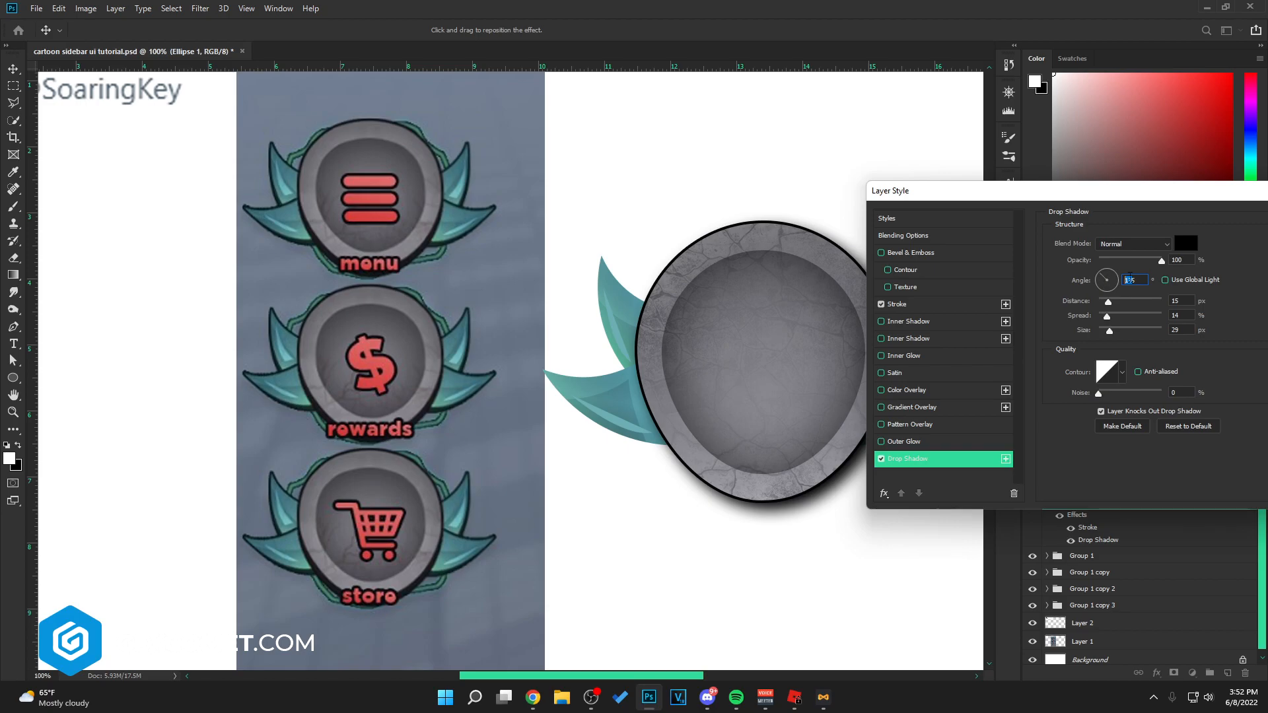
{"action": "type", "text": "90"}
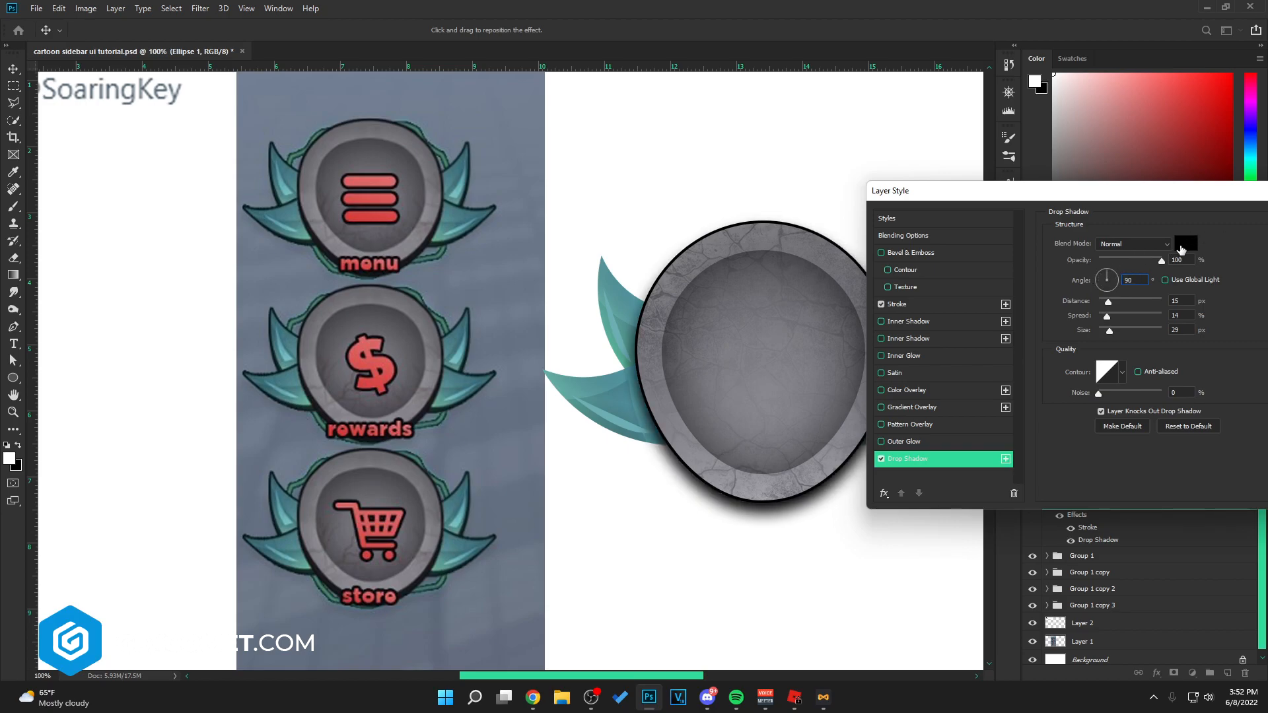
{"action": "mouse_move", "coordinate": [1106, 317]}
{"action": "left_mouse_down"}
{"action": "mouse_move", "coordinate": [1164, 318]}
{"action": "mouse_move", "coordinate": [1095, 331]}
{"action": "mouse_move", "coordinate": [1108, 300]}
{"action": "left_mouse_up"}
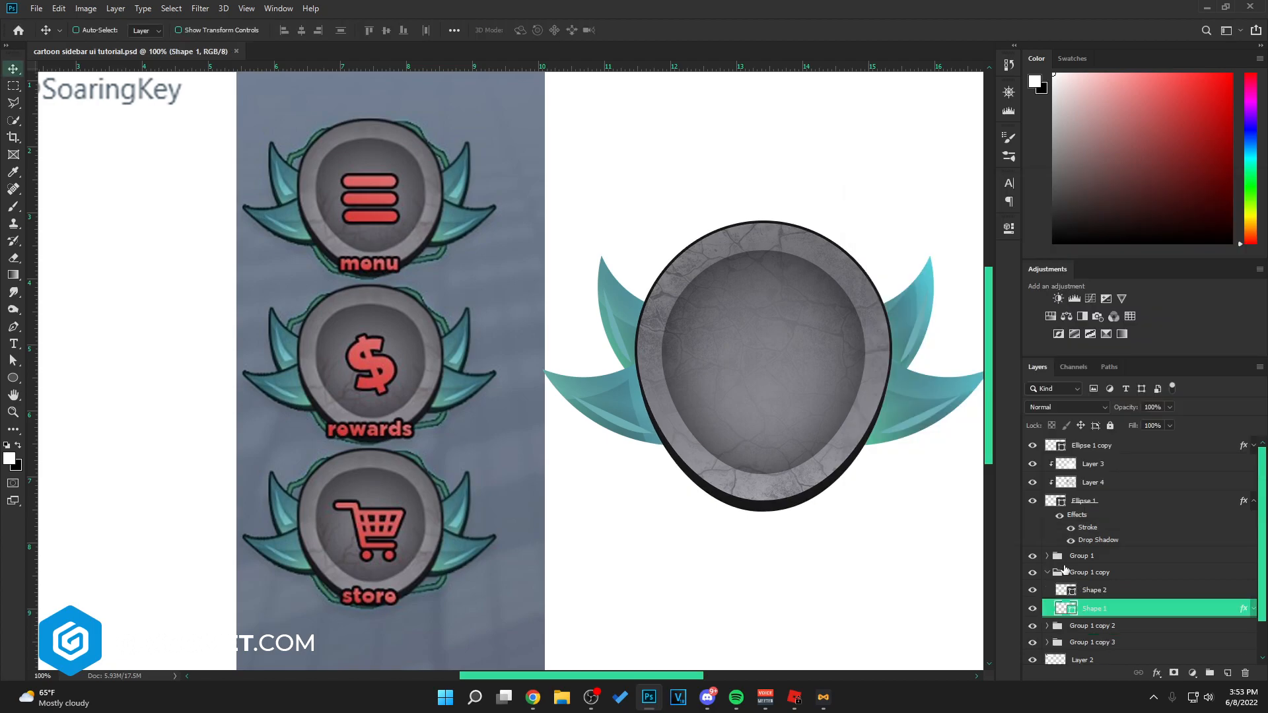
Add a black Stroke effect to the Group 1 copy leaf group
{"action": "double_click", "coordinate": [1160, 572]}
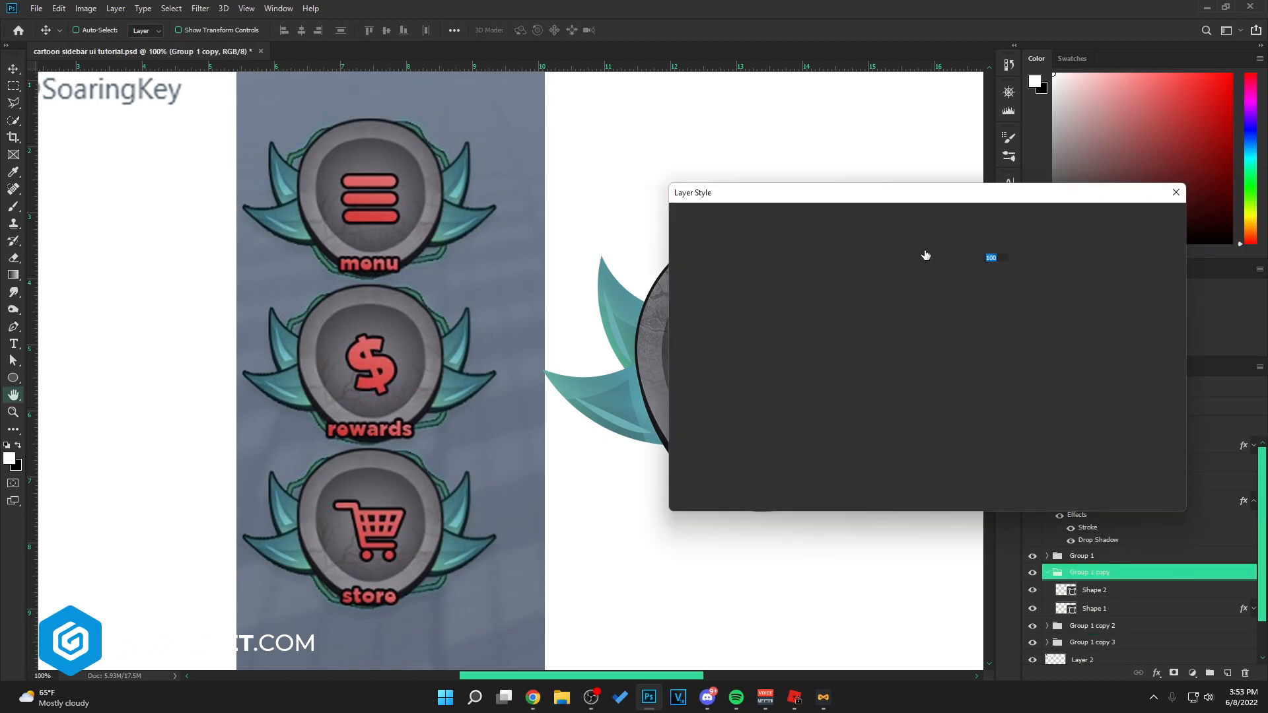
{"action": "left_click_drag", "start_coordinate": [793, 205], "coordinate": [909, 394]}
{"action": "left_click", "coordinate": [816, 495]}
{"action": "mouse_move", "coordinate": [1061, 391]}
{"action": "left_mouse_down"}
{"action": "mouse_move", "coordinate": [794, 489]}
{"action": "mouse_move", "coordinate": [807, 533]}
{"action": "mouse_move", "coordinate": [888, 486]}
{"action": "mouse_move", "coordinate": [878, 450]}
{"action": "mouse_move", "coordinate": [889, 497]}
{"action": "mouse_move", "coordinate": [485, 350]}
{"action": "mouse_move", "coordinate": [511, 348]}
{"action": "left_mouse_up"}
{"action": "left_click", "coordinate": [701, 365]}
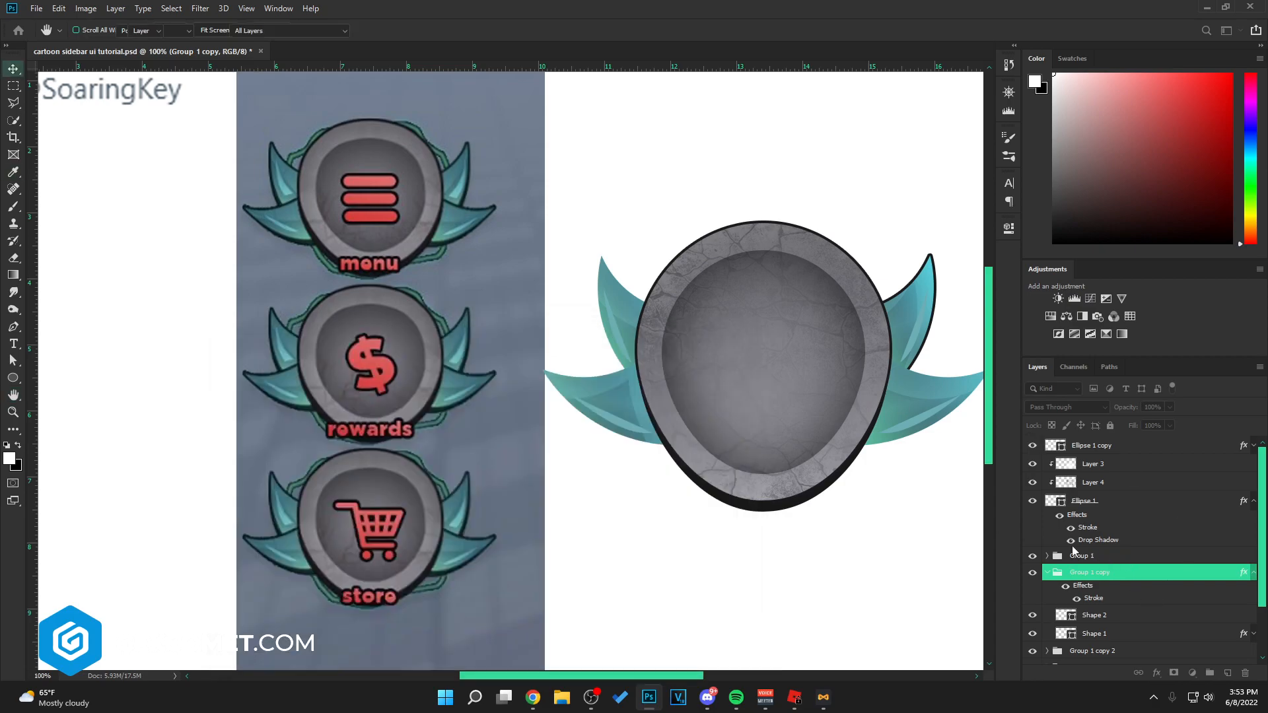
Copy the layer style of Ellipse 1 and paste it onto Group 1 copy
{"action": "left_click", "coordinate": [1032, 500]}
{"action": "left_click", "coordinate": [1032, 500]}
{"action": "right_click", "coordinate": [1126, 509]}
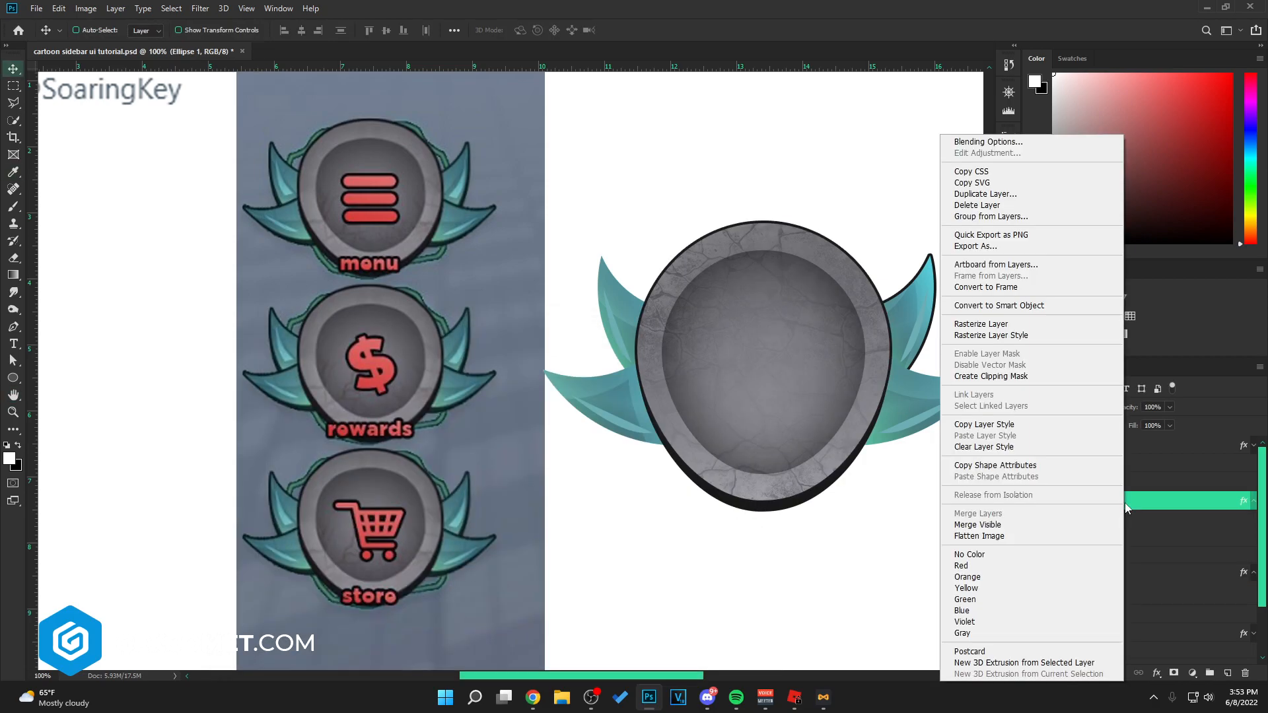
{"action": "left_click", "coordinate": [1044, 427]}
{"action": "left_click", "coordinate": [1253, 572]}
{"action": "right_click", "coordinate": [1230, 573]}
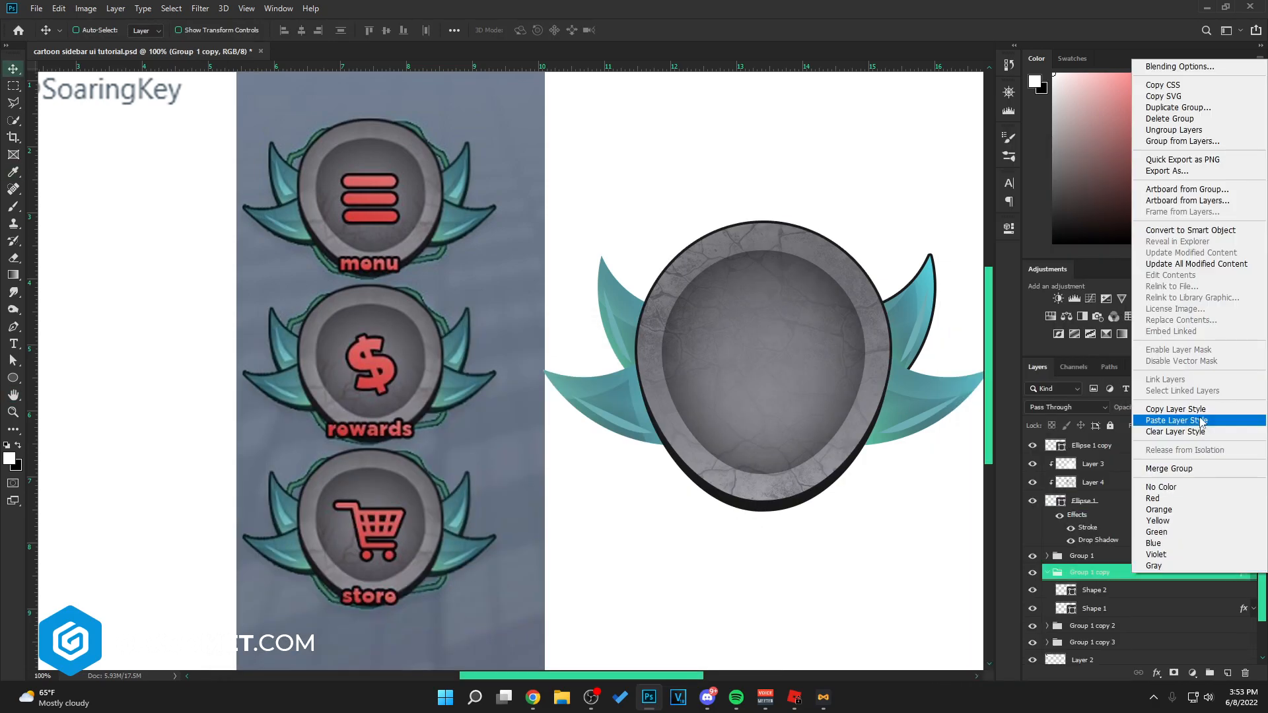
{"action": "left_click", "coordinate": [1201, 425]}
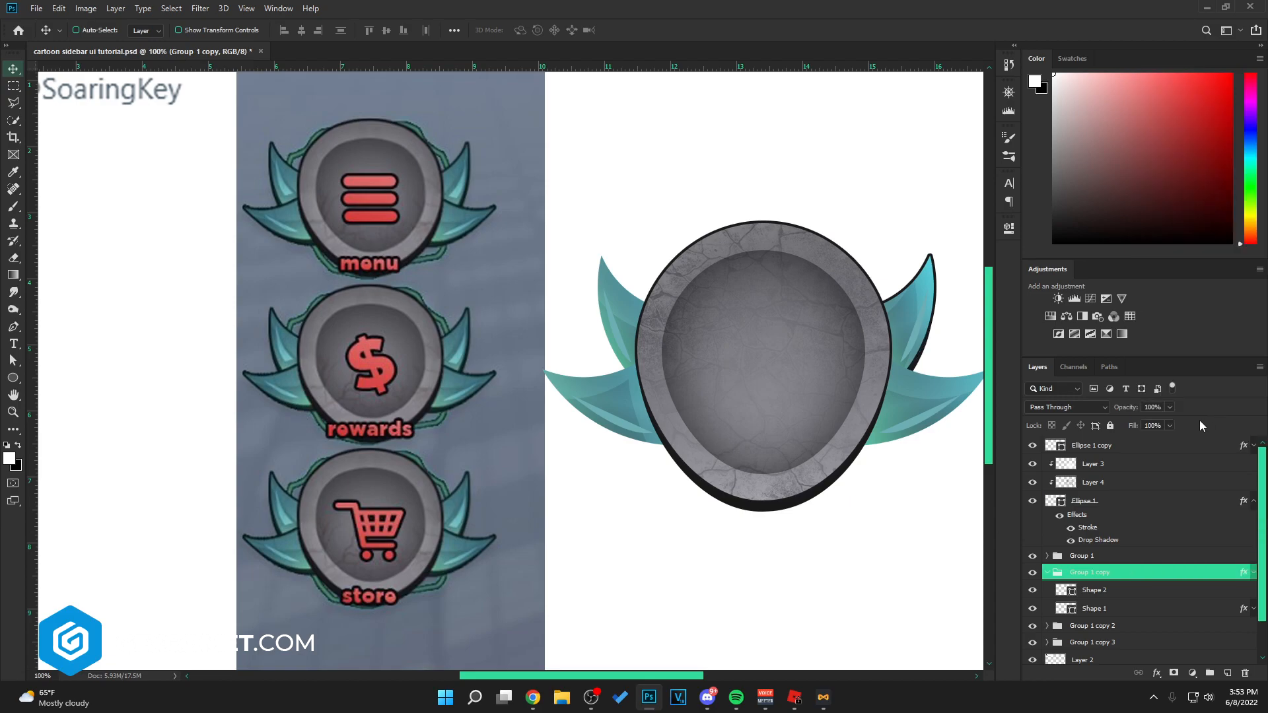
Paste the copied layer style onto Group 1, Group 1 copy 2 and Group 1 copy 3, and save the document
{"action": "left_click", "coordinate": [1048, 573]}
{"action": "left_click", "coordinate": [1090, 555]}
{"action": "left_click", "coordinate": [1096, 588], "text": "ctrl"}
{"action": "left_click", "coordinate": [1097, 604], "text": "ctrl"}
{"action": "right_click", "coordinate": [1098, 605]}
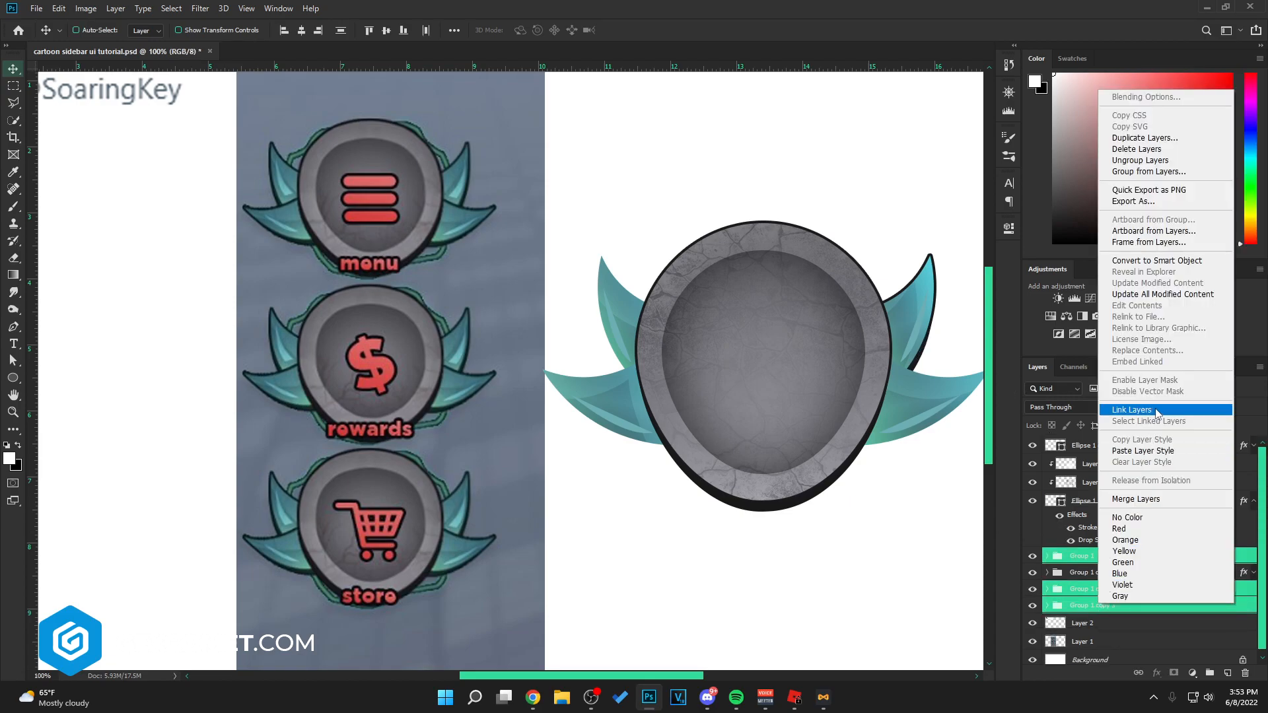
{"action": "left_click", "coordinate": [1156, 450]}
{"action": "key", "text": "ctrl+s"}
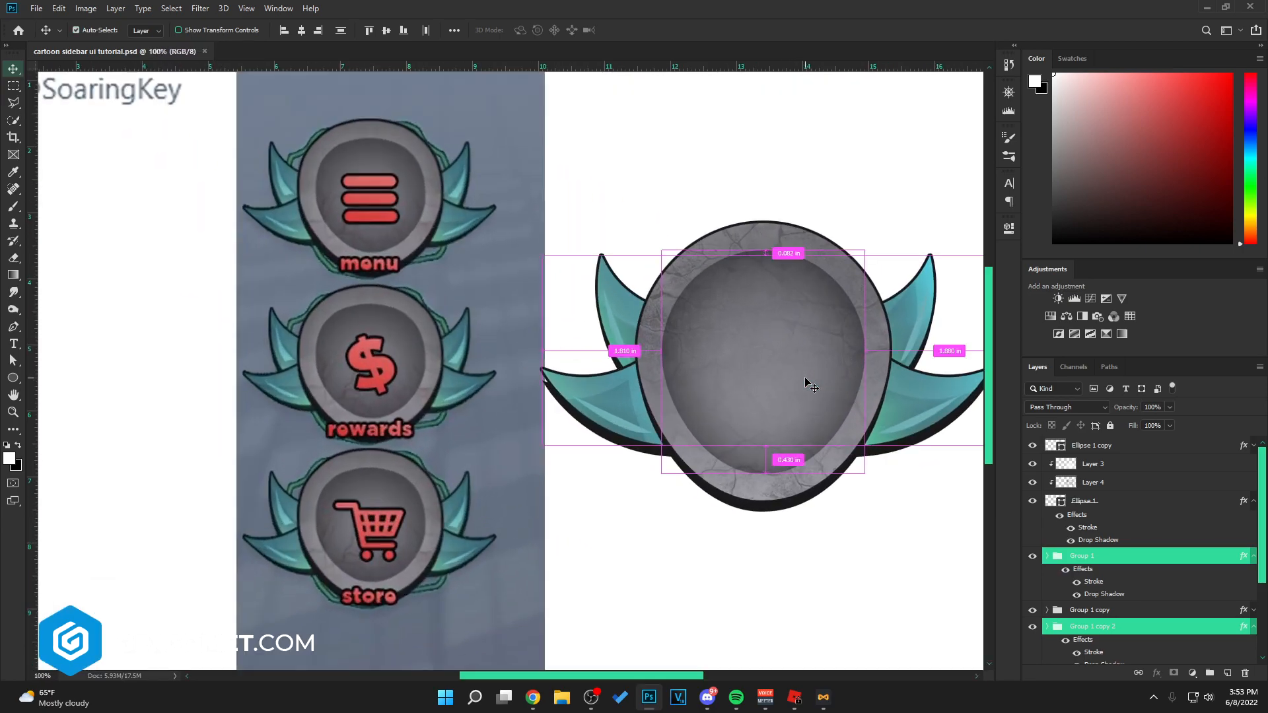
Collapse the effects lists of the leaf groups and Ellipse 1 in the layer stack
{"action": "key", "text": "ctrl+minus"}
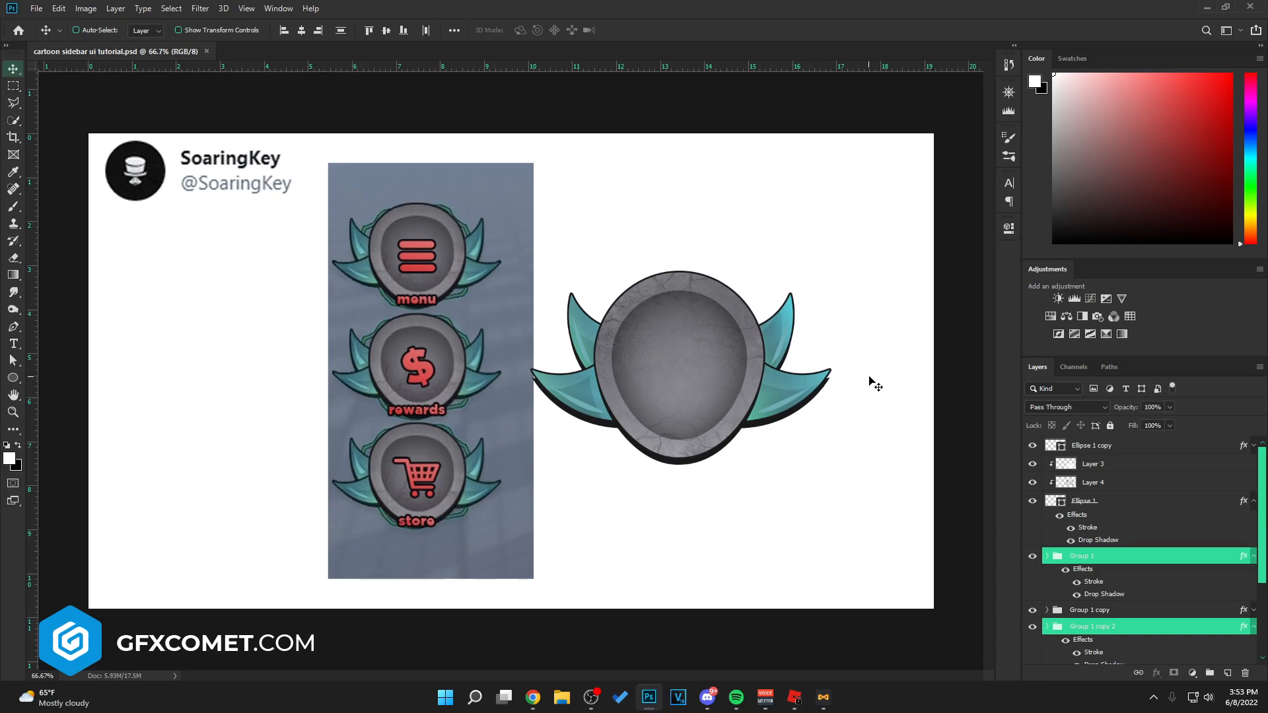
{"action": "key", "text": "ctrl+plus"}
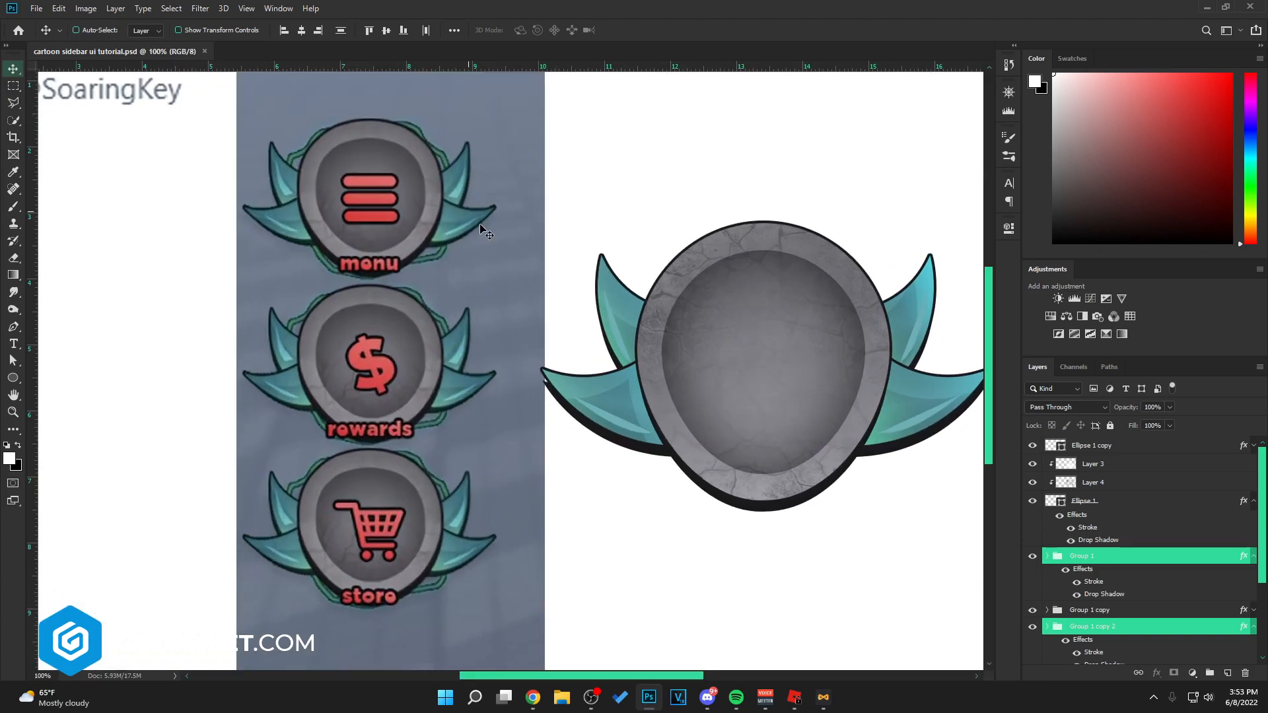
{"action": "left_click", "coordinate": [1253, 557]}
{"action": "left_click", "coordinate": [1142, 556]}
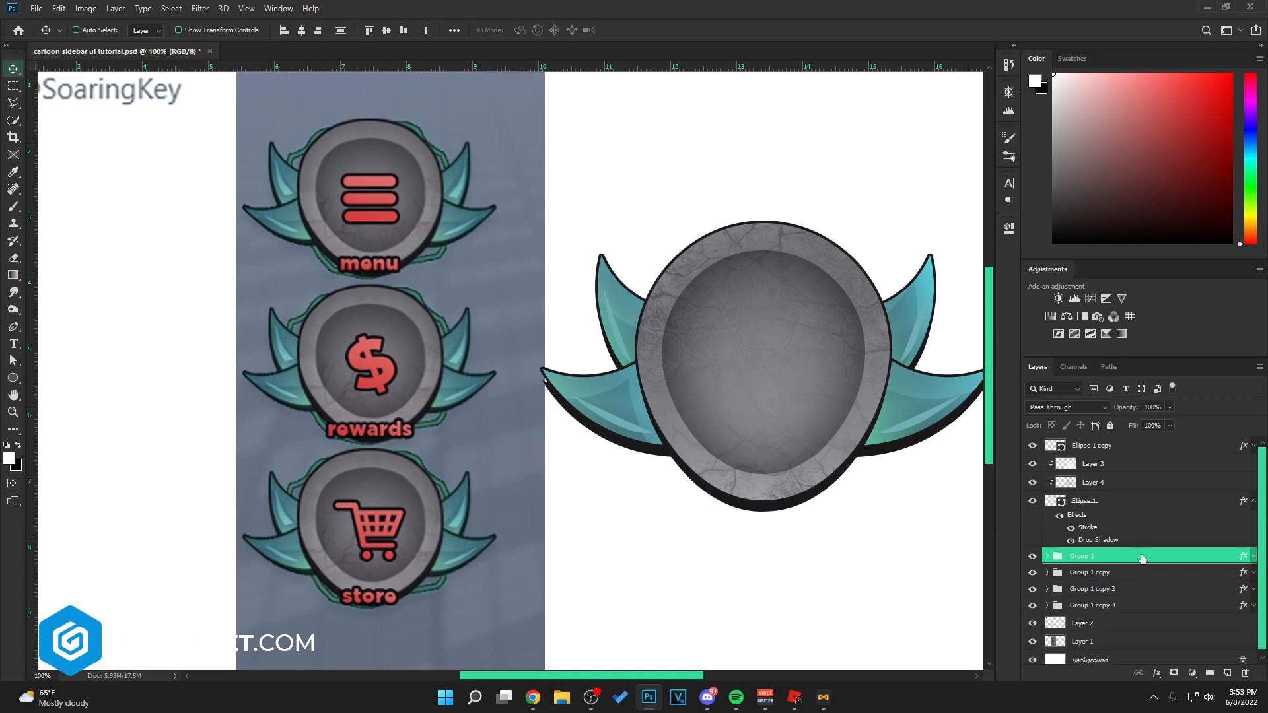
{"action": "left_click", "coordinate": [1253, 444]}
{"action": "left_click", "coordinate": [1254, 449]}
{"action": "left_click", "coordinate": [1252, 503]}
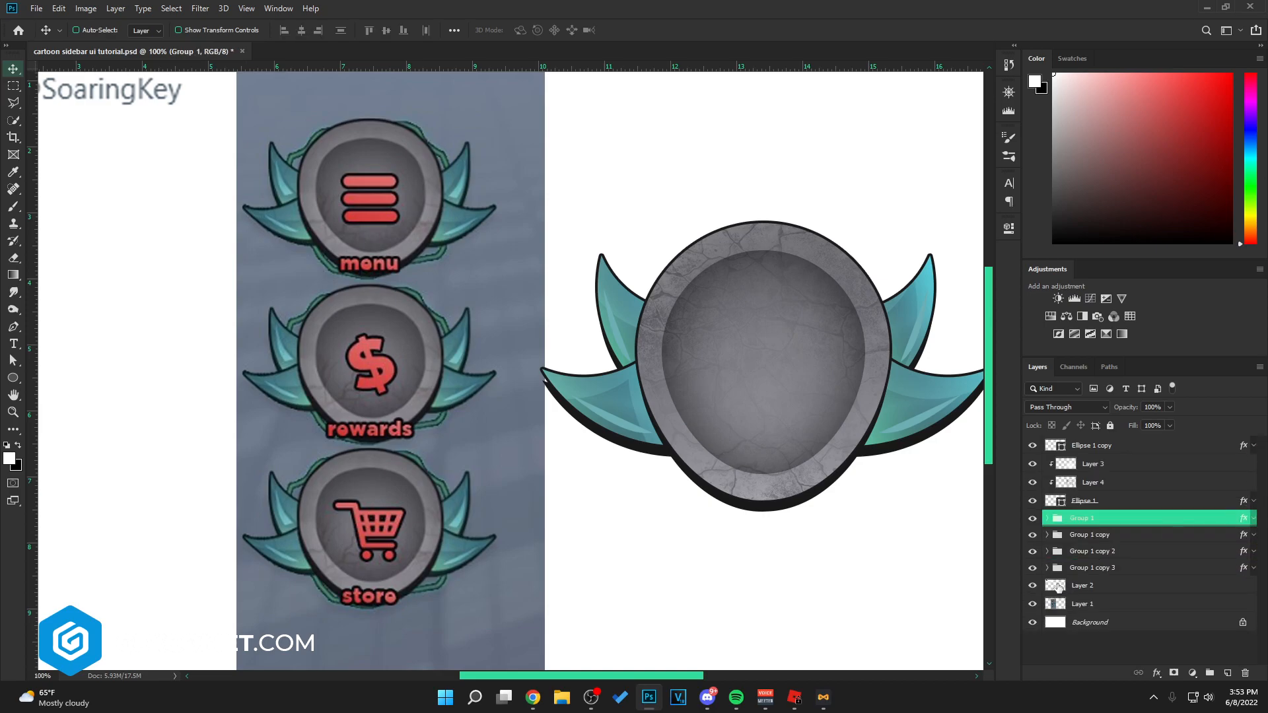
Create a new layer above Ellipse 1 copy and set the Pen tool's shape fill to none
{"action": "left_click", "coordinate": [1143, 447]}
{"action": "left_click", "coordinate": [1227, 673]}
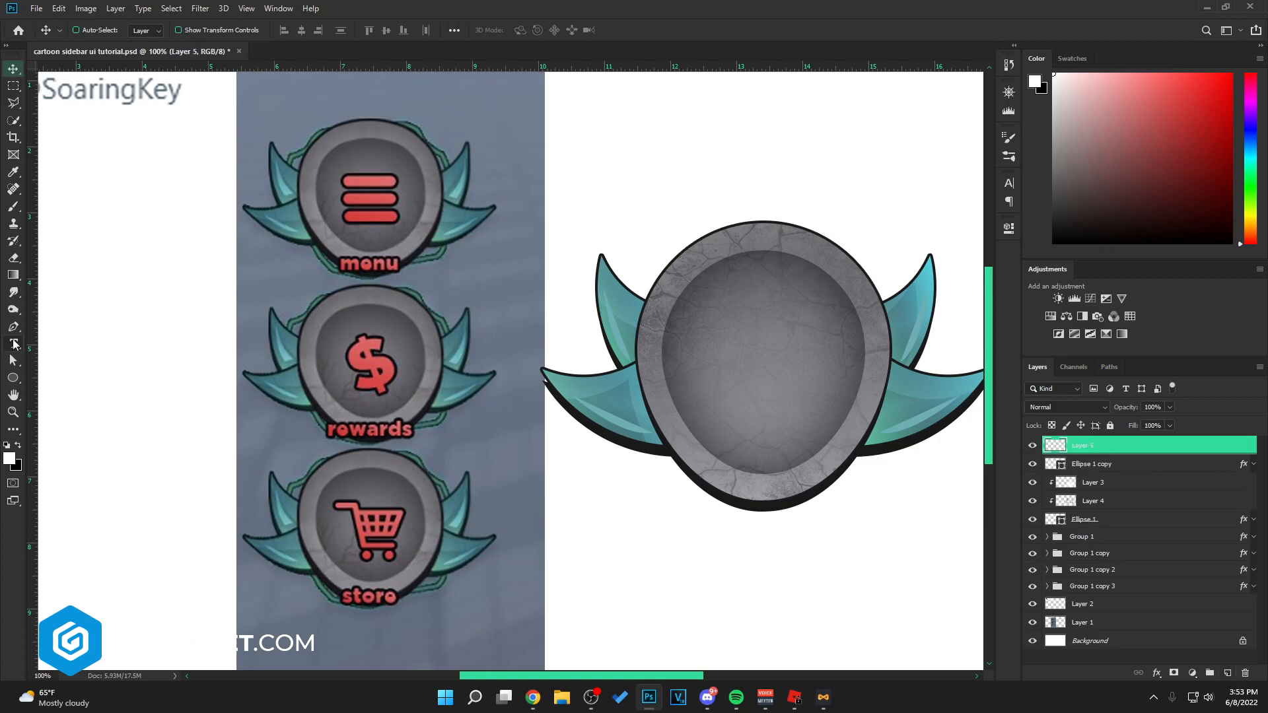
{"action": "left_click", "coordinate": [13, 326]}
{"action": "left_click", "coordinate": [147, 30]}
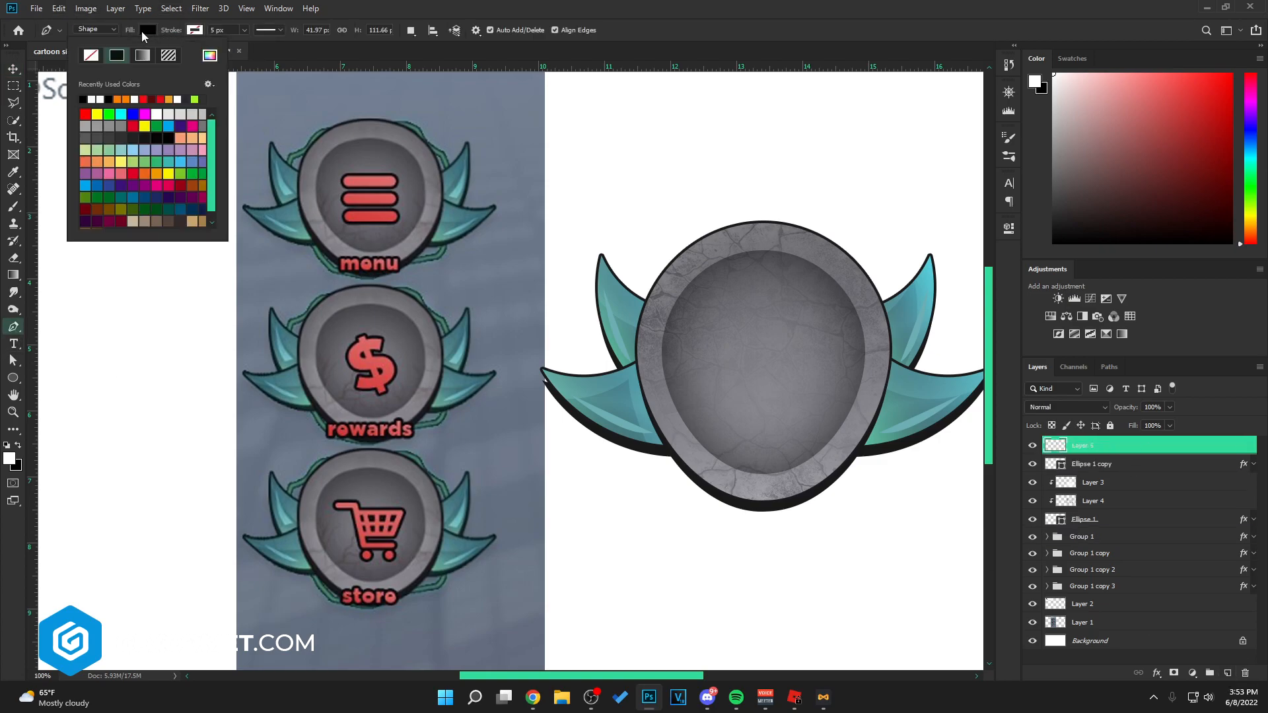
{"action": "left_click", "coordinate": [90, 58]}
Set the pen shape's stroke color to a brighter teal, #4db398, based on a sample from the reference image's vine
{"action": "left_click", "coordinate": [196, 37]}
{"action": "left_click", "coordinate": [196, 29]}
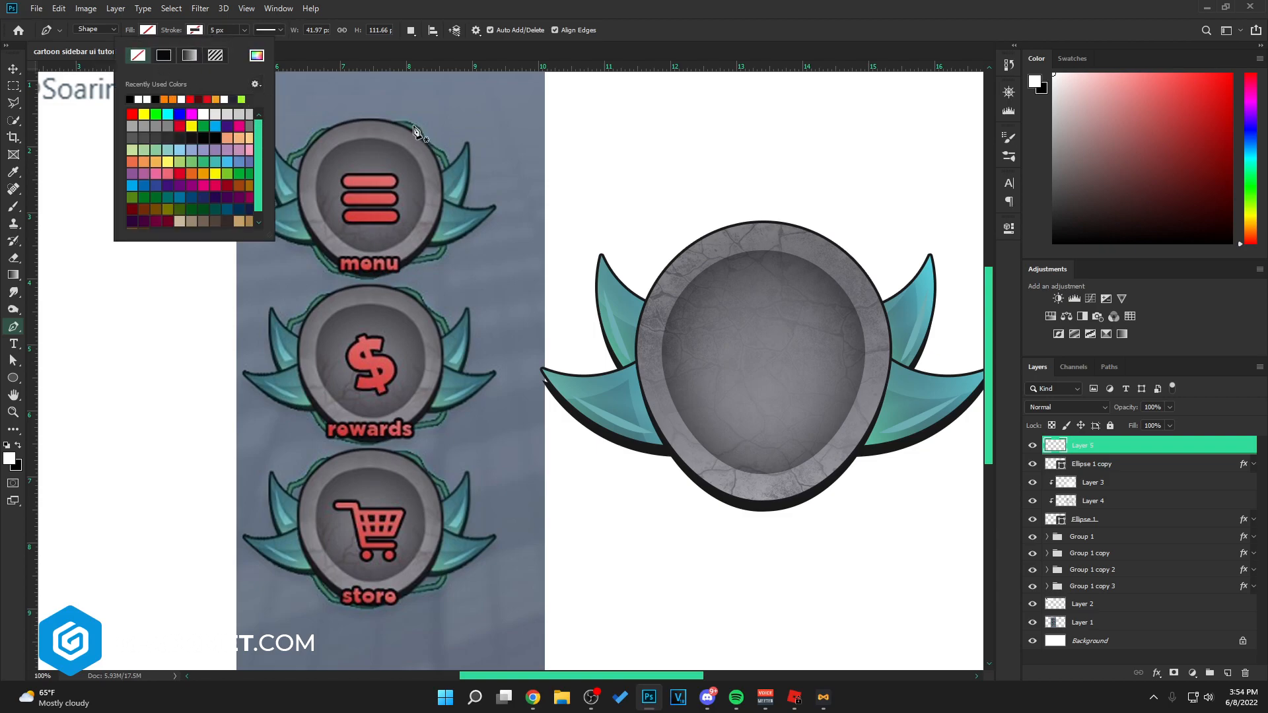
{"action": "left_click", "coordinate": [257, 55]}
{"action": "left_click", "coordinate": [441, 152]}
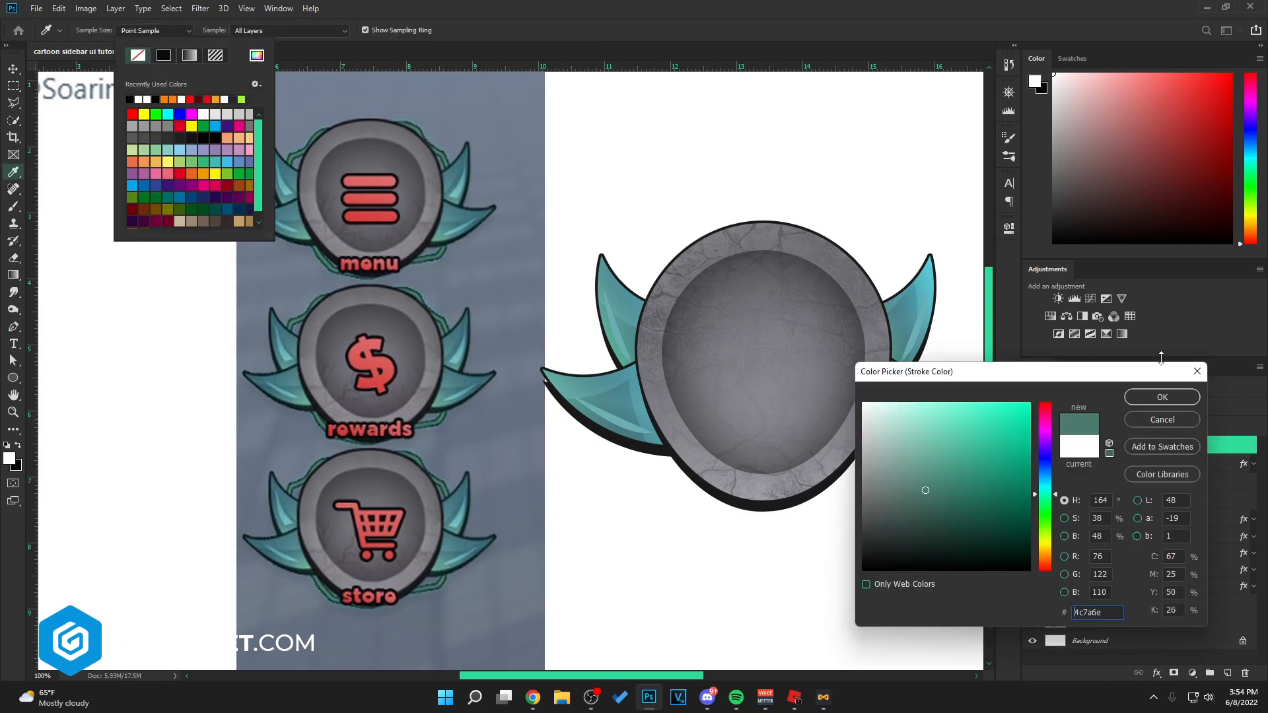
{"action": "left_click_drag", "start_coordinate": [981, 424], "coordinate": [958, 453]}
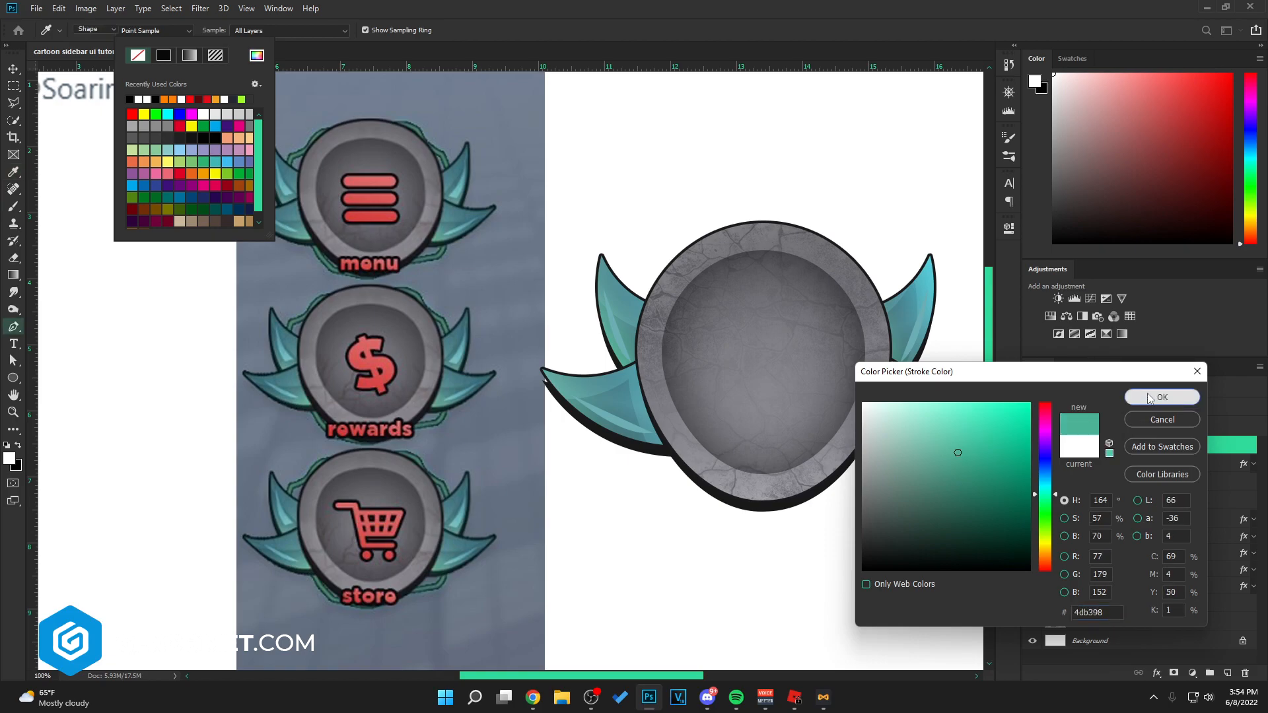
{"action": "left_click", "coordinate": [1160, 397]}
{"action": "key", "text": "Return"}
Trace the wavy vine around the reference menu button as a closed shape with the Pen tool
{"action": "left_click", "coordinate": [333, 132]}
{"action": "left_click_drag", "start_coordinate": [318, 134], "coordinate": [301, 154]}
{"action": "left_click", "coordinate": [290, 158]}
{"action": "left_click", "coordinate": [281, 178]}
{"action": "left_click_drag", "start_coordinate": [312, 239], "coordinate": [447, 228]}
{"action": "key", "text": "ctrl+z"}
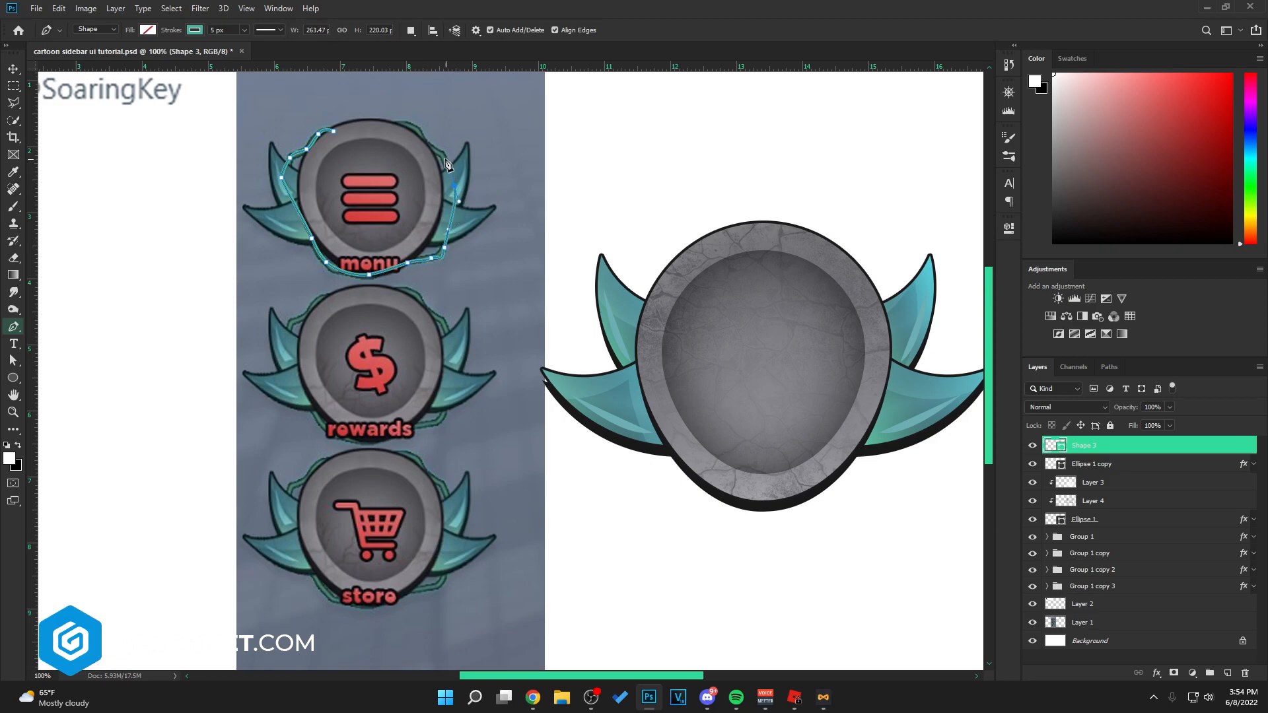
{"action": "left_click", "coordinate": [413, 125]}
{"action": "left_click", "coordinate": [333, 132]}
{"action": "key", "text": "Return"}
Move the vine outline onto the new egg and paste the copied layer style onto it
{"action": "key", "text": "v"}
{"action": "left_click_drag", "start_coordinate": [511, 228], "coordinate": [876, 389]}
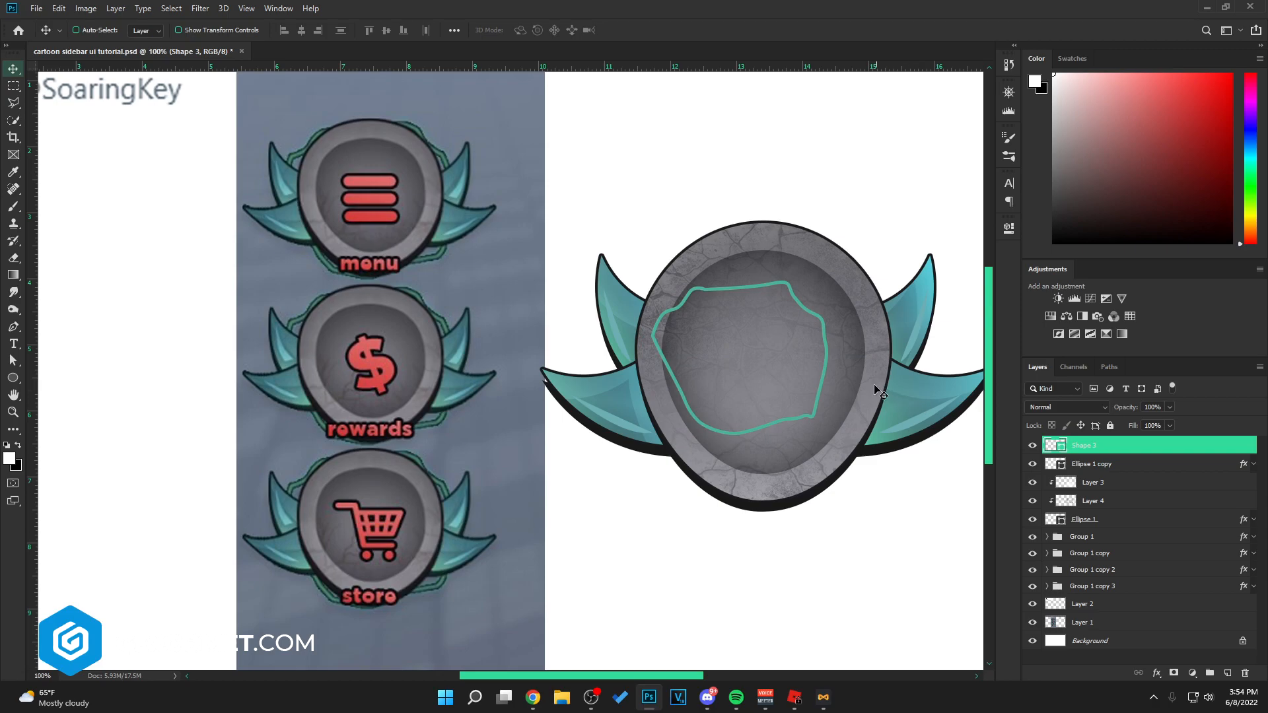
{"action": "right_click", "coordinate": [1131, 446]}
{"action": "left_click", "coordinate": [1096, 437]}
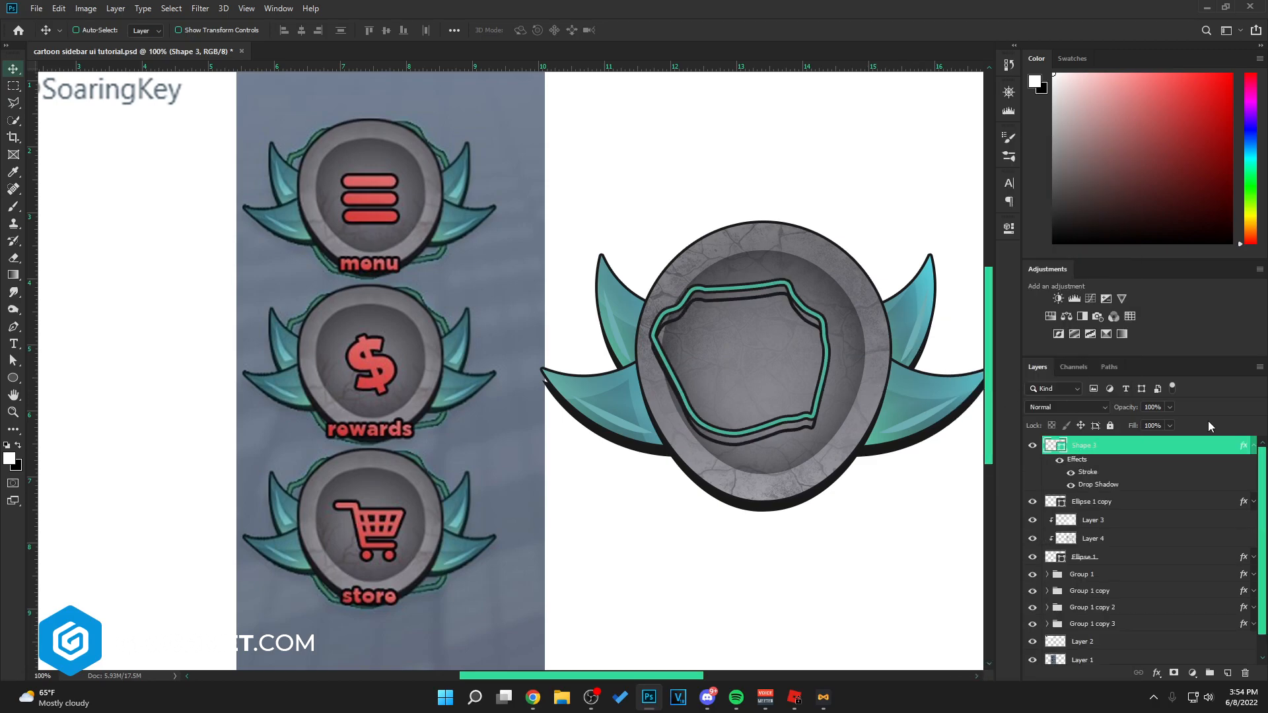
Reduce the drop shadow distance on the Shape 3 vine so the shadow sits close to the thin outline
{"action": "double_click", "coordinate": [1174, 440]}
{"action": "left_click_drag", "start_coordinate": [620, 324], "coordinate": [368, 220]}
{"action": "left_click", "coordinate": [41, 495]}
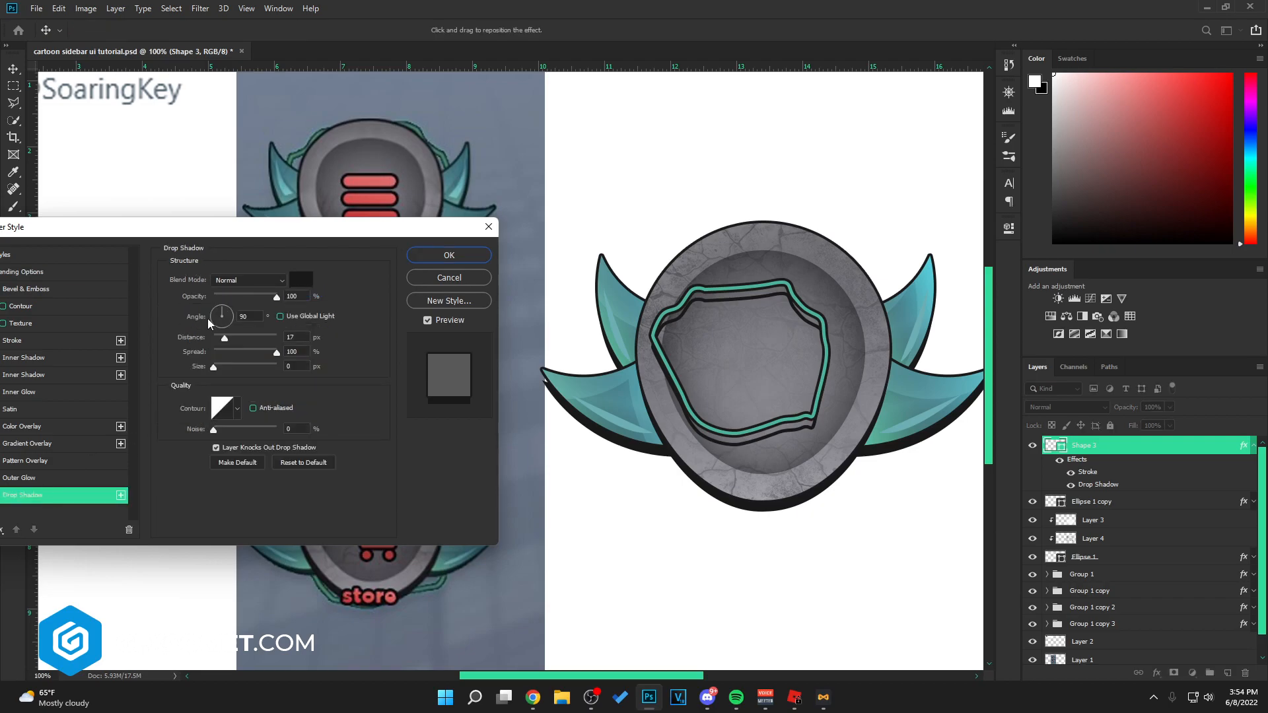
{"action": "left_click_drag", "start_coordinate": [227, 340], "coordinate": [219, 339]}
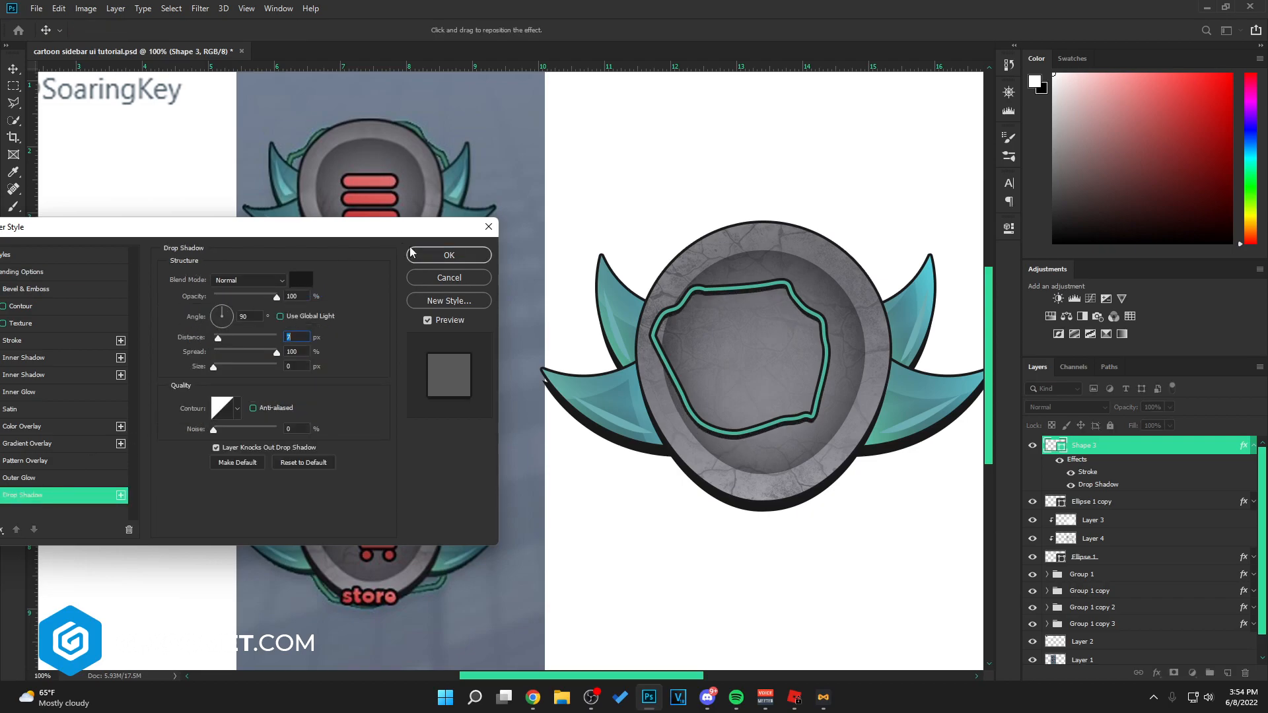
{"action": "left_click", "coordinate": [449, 254]}
Place Shape 3 below Group 1 copy 3 in the layer order and scale it up to about 176% behind the egg
{"action": "left_click", "coordinate": [1253, 445]}
{"action": "left_click_drag", "start_coordinate": [1218, 449], "coordinate": [1182, 585]}
{"action": "key", "text": "ctrl+t"}
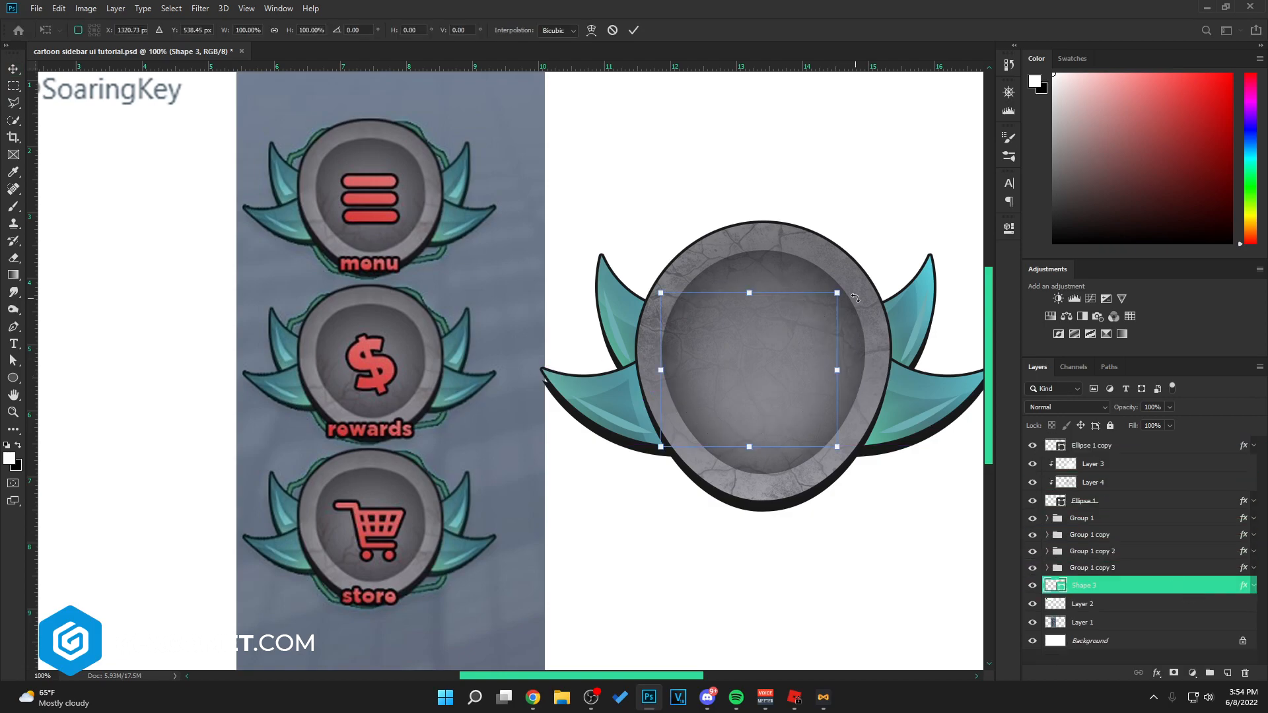
{"action": "left_click_drag", "start_coordinate": [851, 289], "coordinate": [899, 233]}
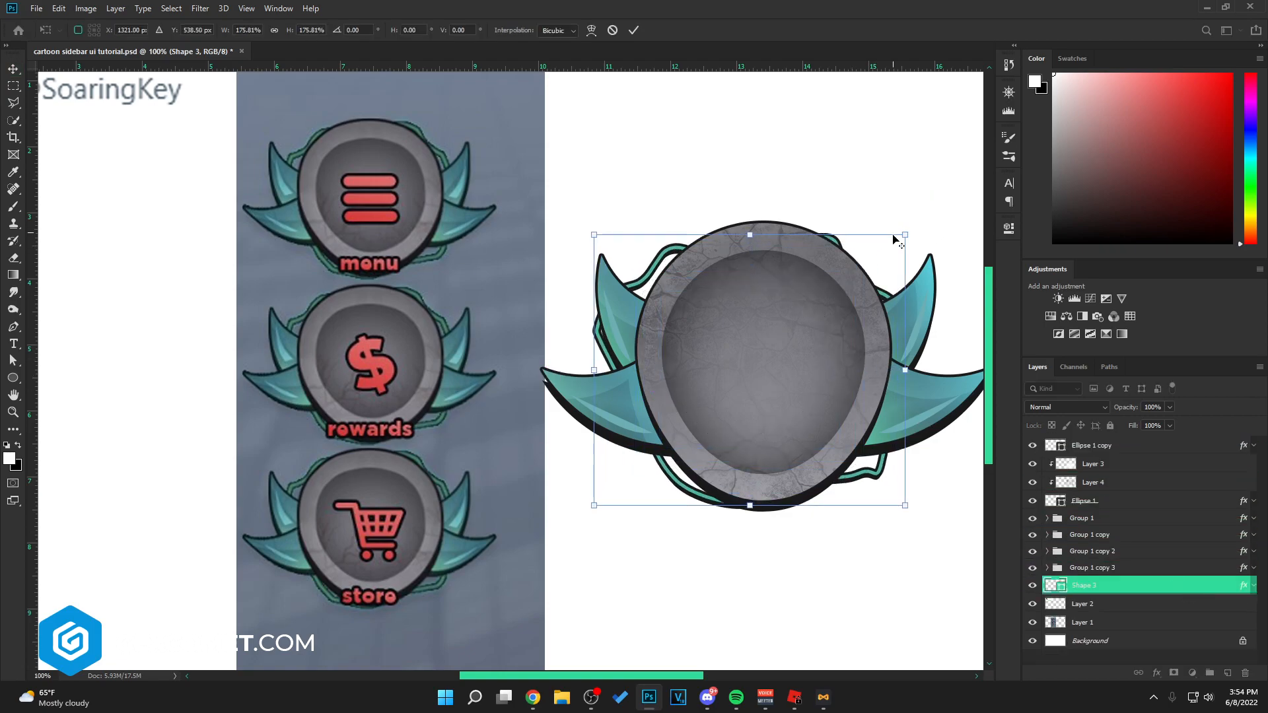
{"action": "key", "text": "Return"}
Nudge the vine slightly down and sideways behind the egg and fine-tune its scale
{"action": "left_click_drag", "start_coordinate": [925, 319], "coordinate": [933, 327]}
{"action": "key", "text": "ctrl+t"}
{"action": "left_click_drag", "start_coordinate": [913, 233], "coordinate": [914, 235]}
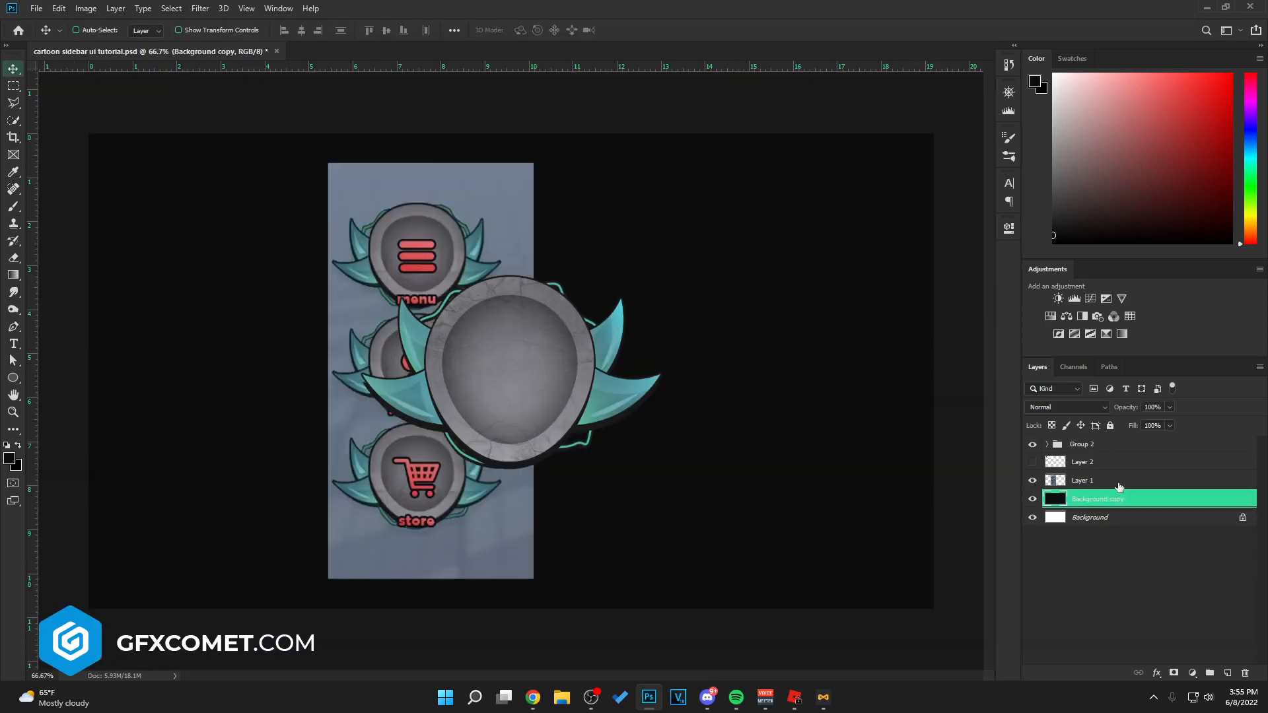
Move the Layer 1 reference image away from the new button and hide it
{"action": "left_click", "coordinate": [1116, 481]}
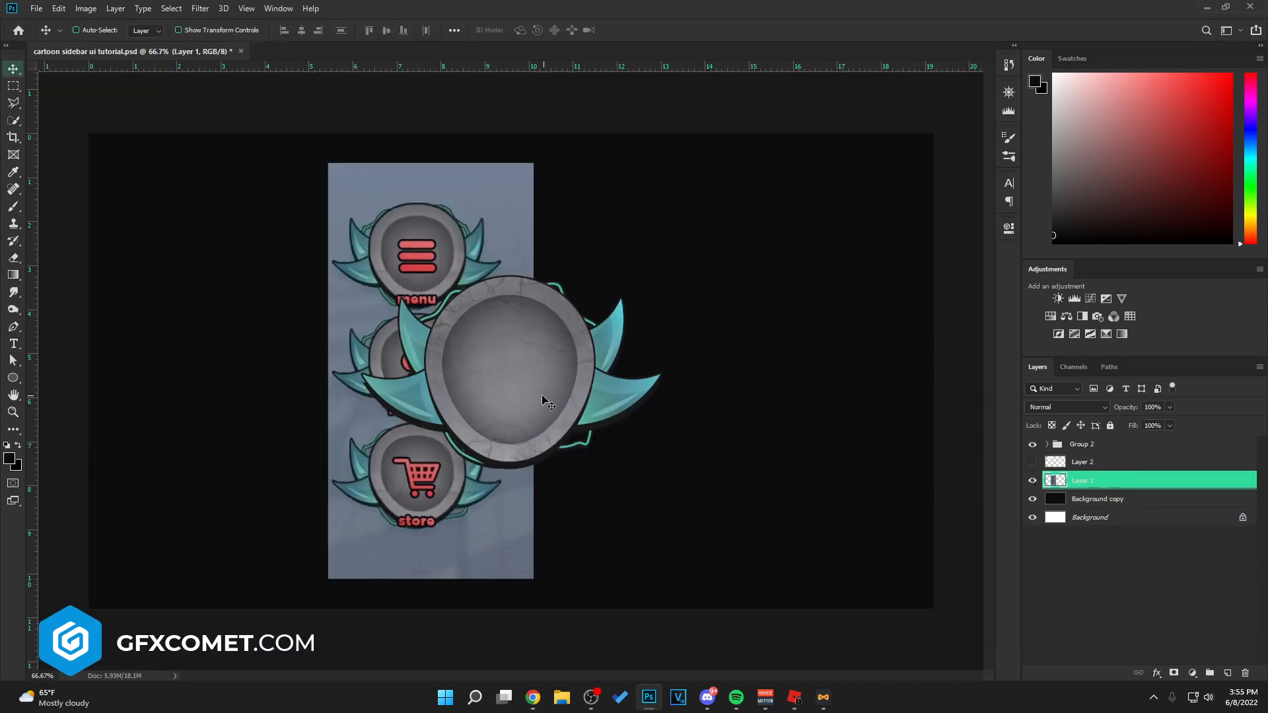
{"action": "key", "text": "ctrl+plus"}
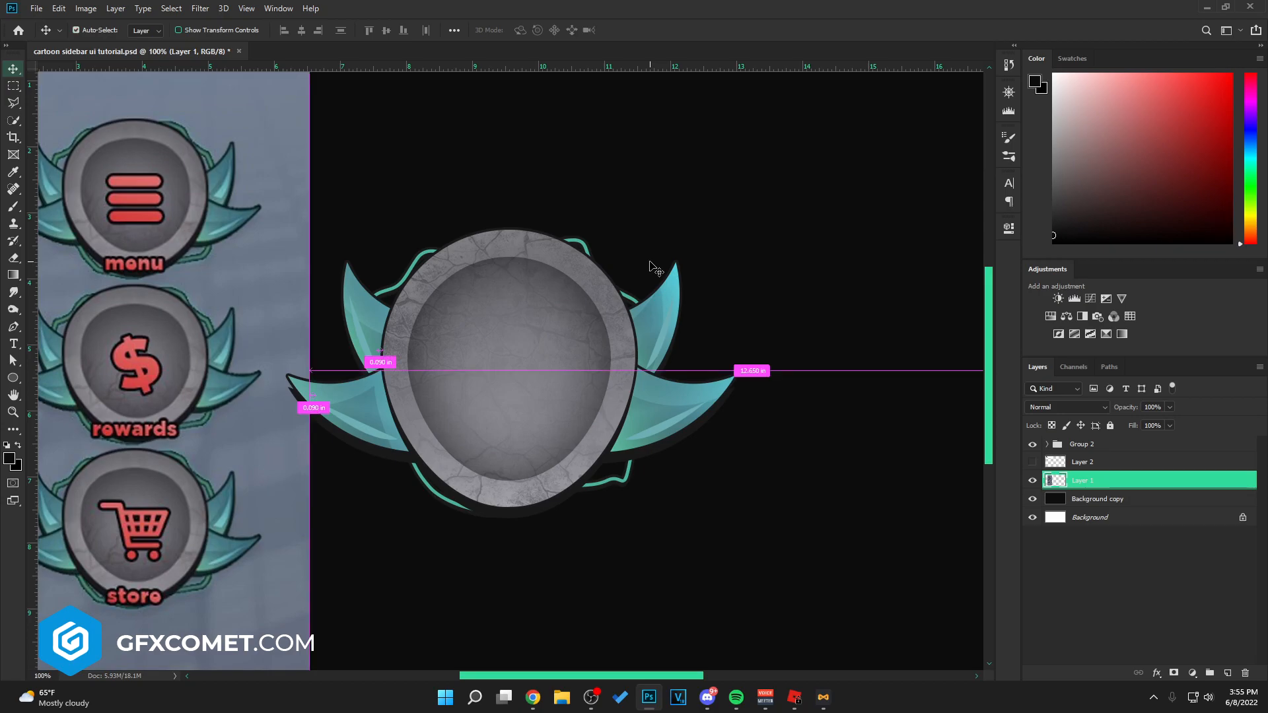
{"action": "key", "text": "ctrl+minus"}
{"action": "left_click", "coordinate": [1033, 481]}
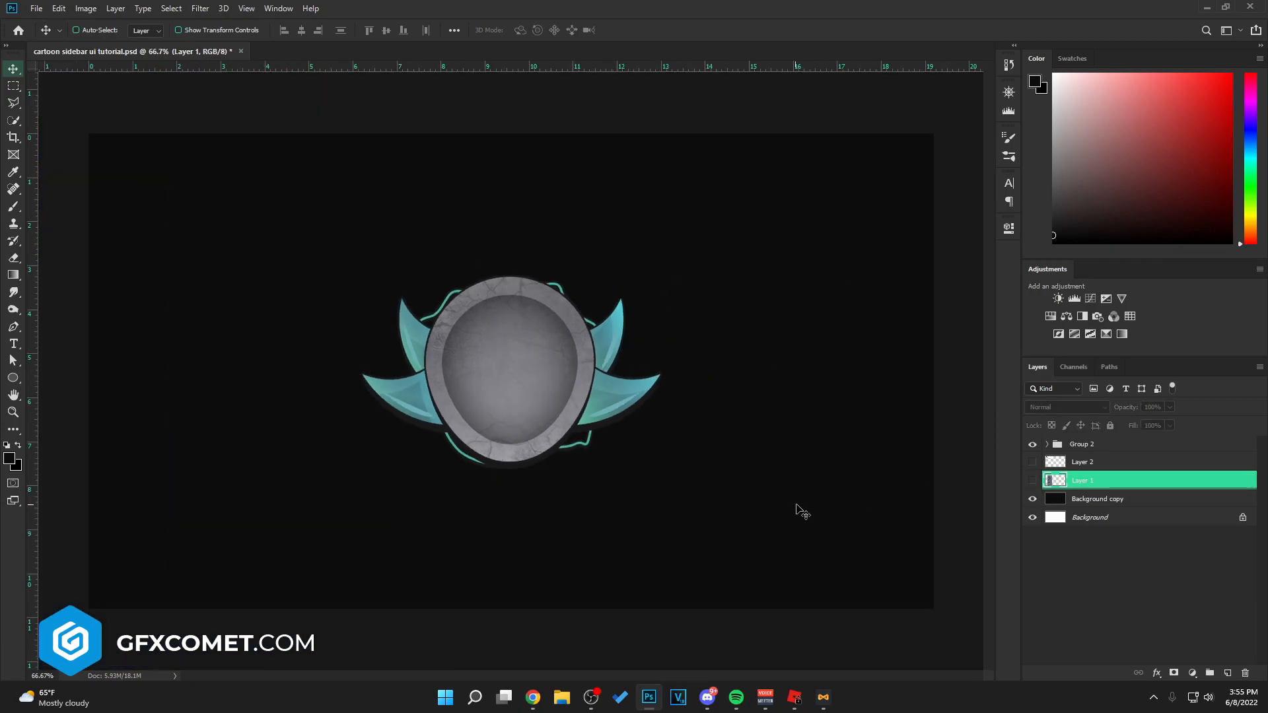